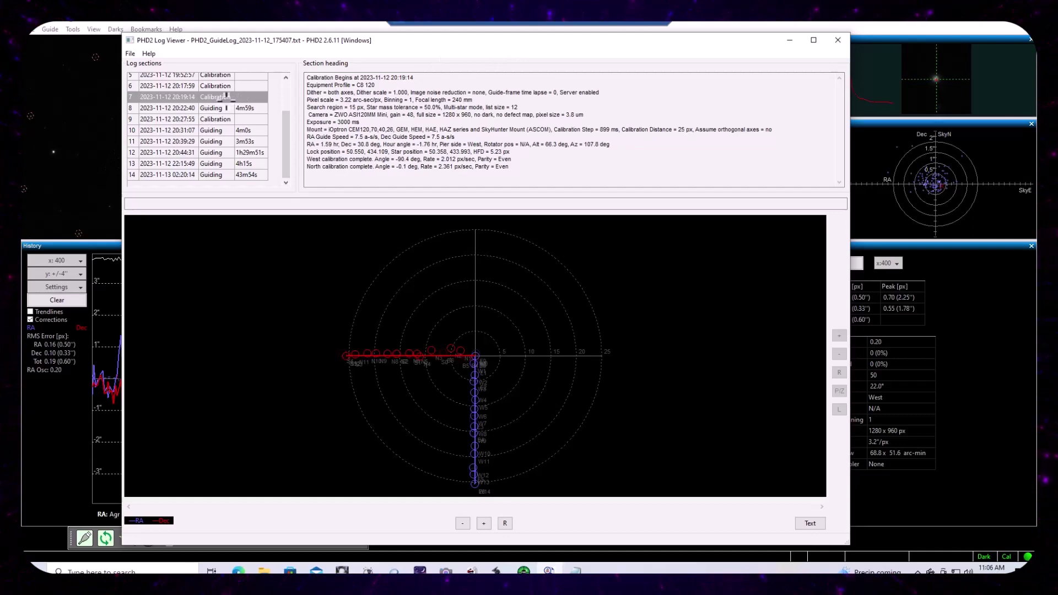
Open the 22:15:49 guiding session, check its drift figures, then its RMS statistics (total 0.77″).
click(762, 29)
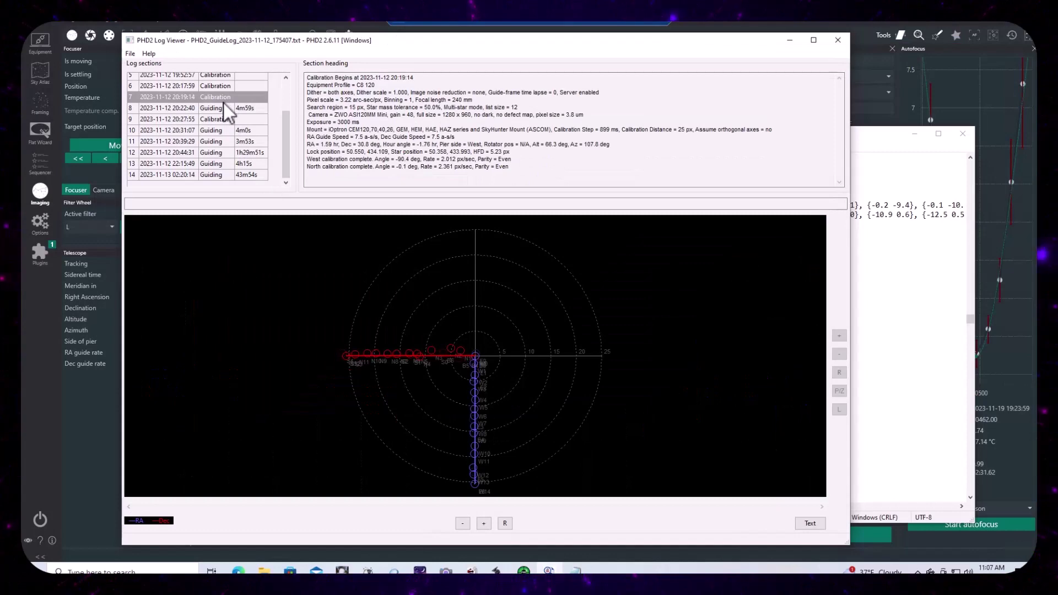
click(217, 165)
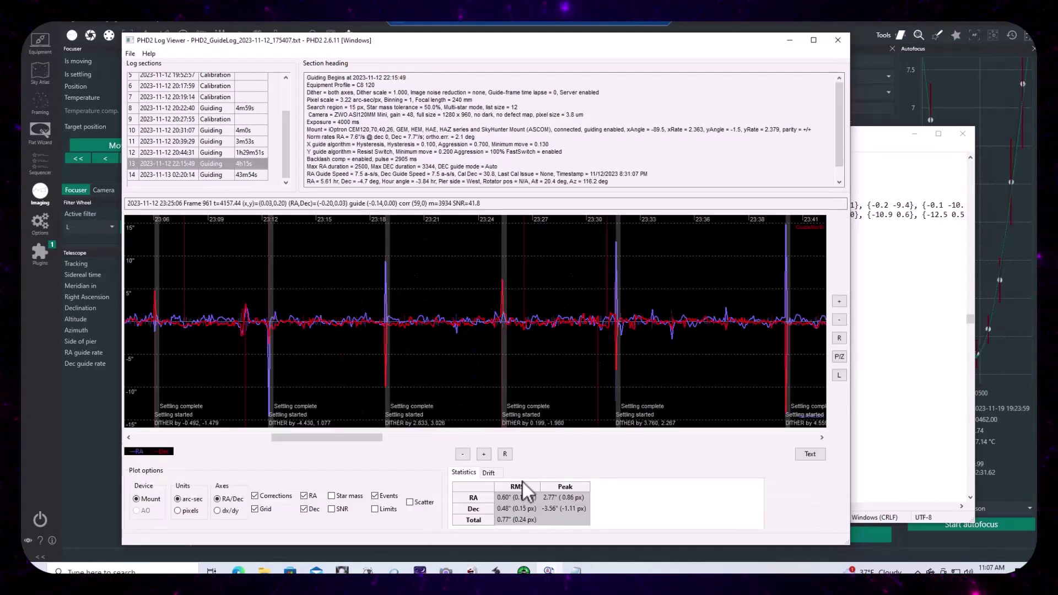
click(488, 474)
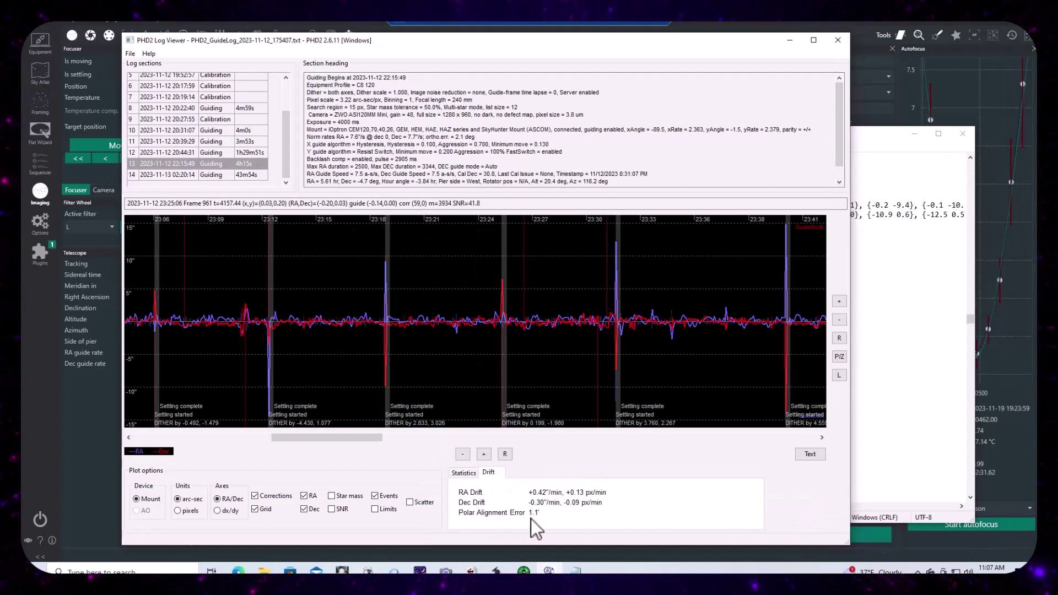
click(467, 474)
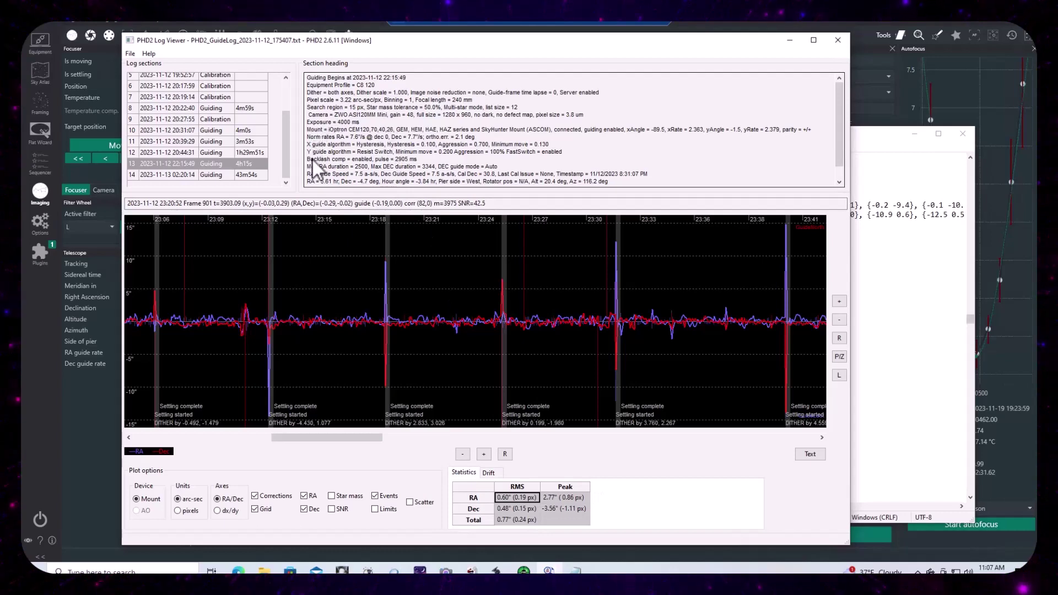
scroll(447, 299, down, 3)
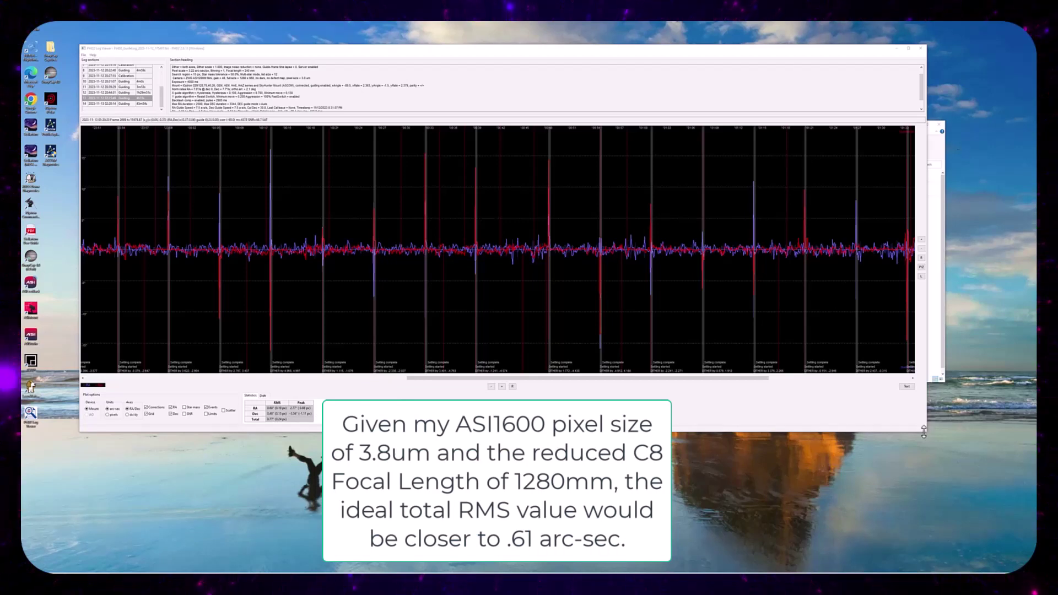
Enlarge the log viewer window and zoom the graph out until the whole session fits.
drag(926, 433, 1005, 483)
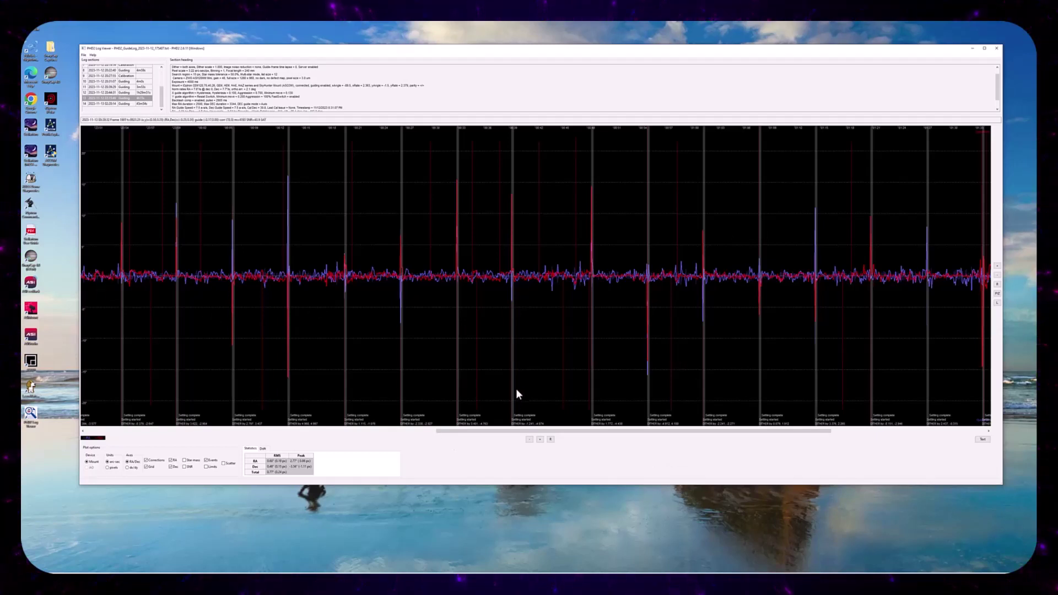
scroll(517, 387, down, 4)
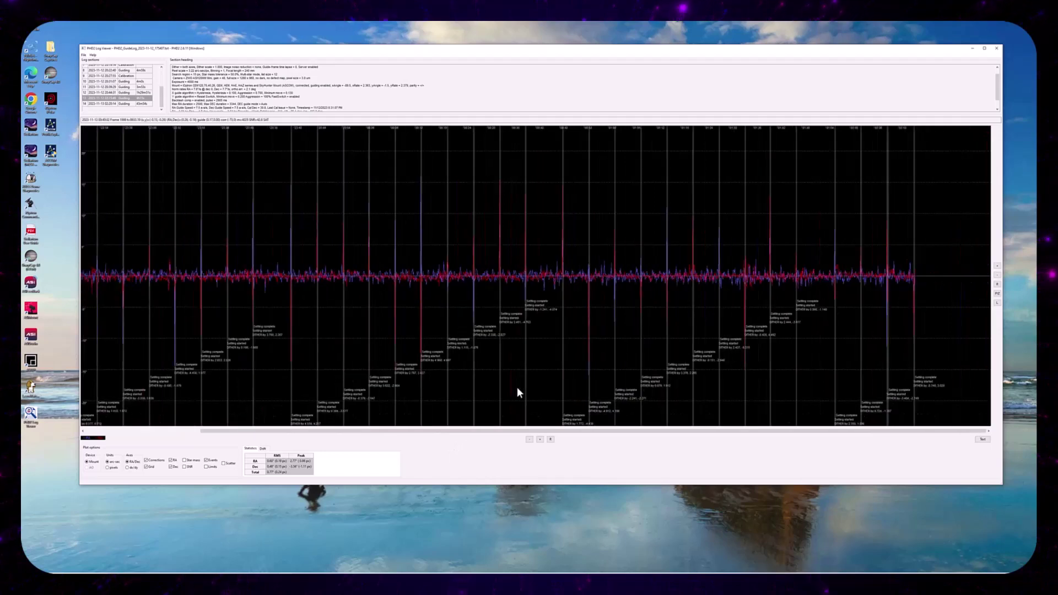
scroll(517, 388, down, 3)
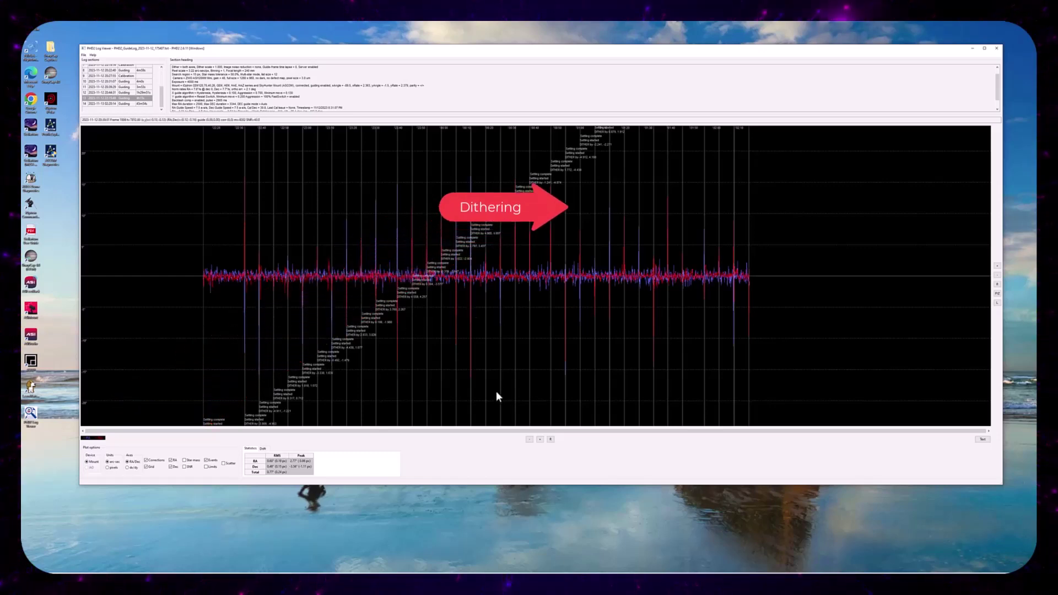
Zoom the time axis in so individual dithers sit far apart with traces visible.
scroll(558, 356, up, 3)
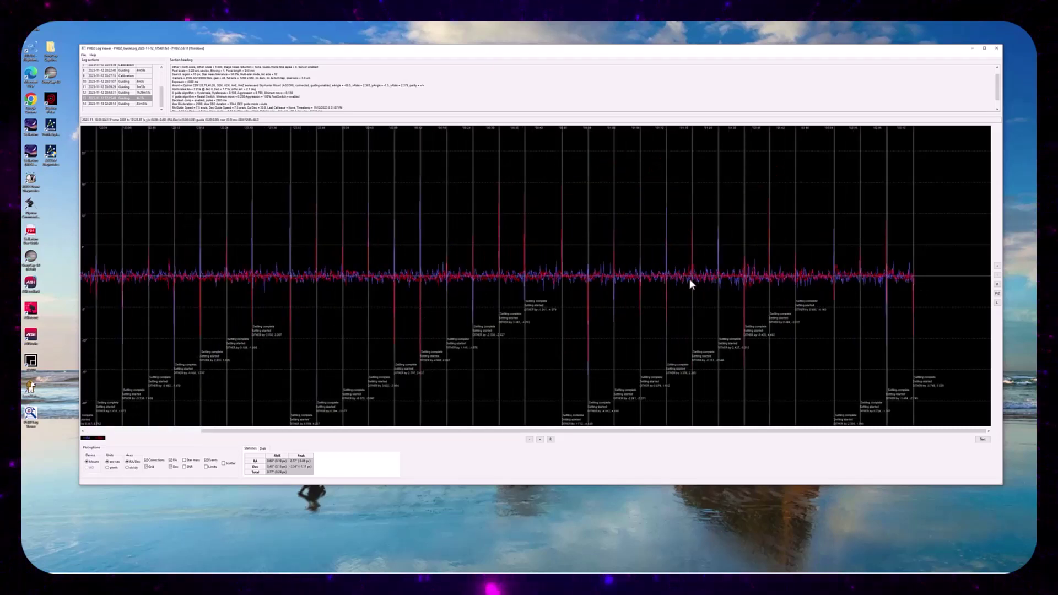
scroll(521, 335, down, 2)
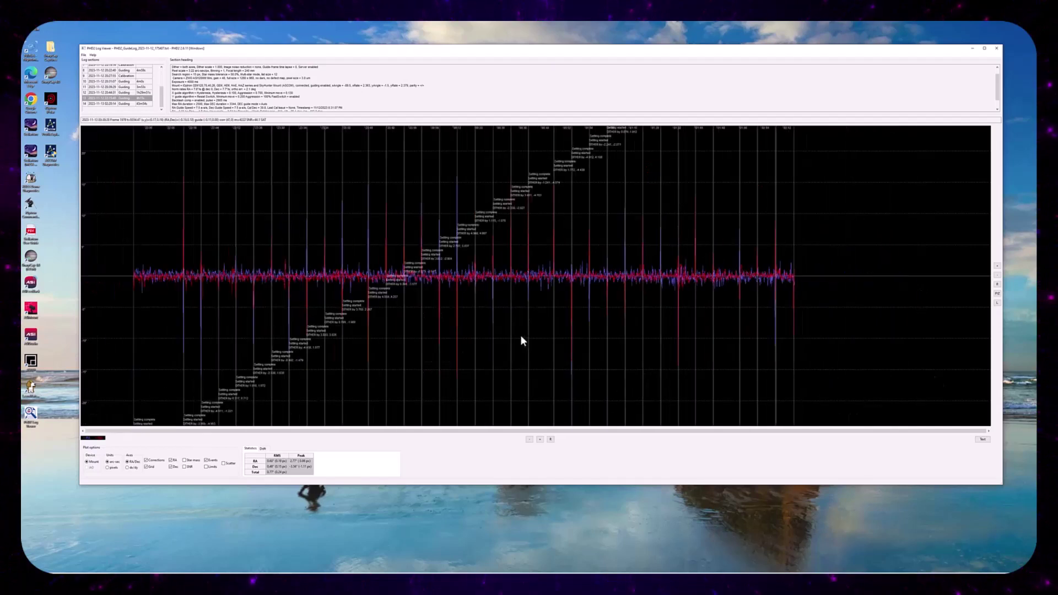
scroll(598, 345, up, 4)
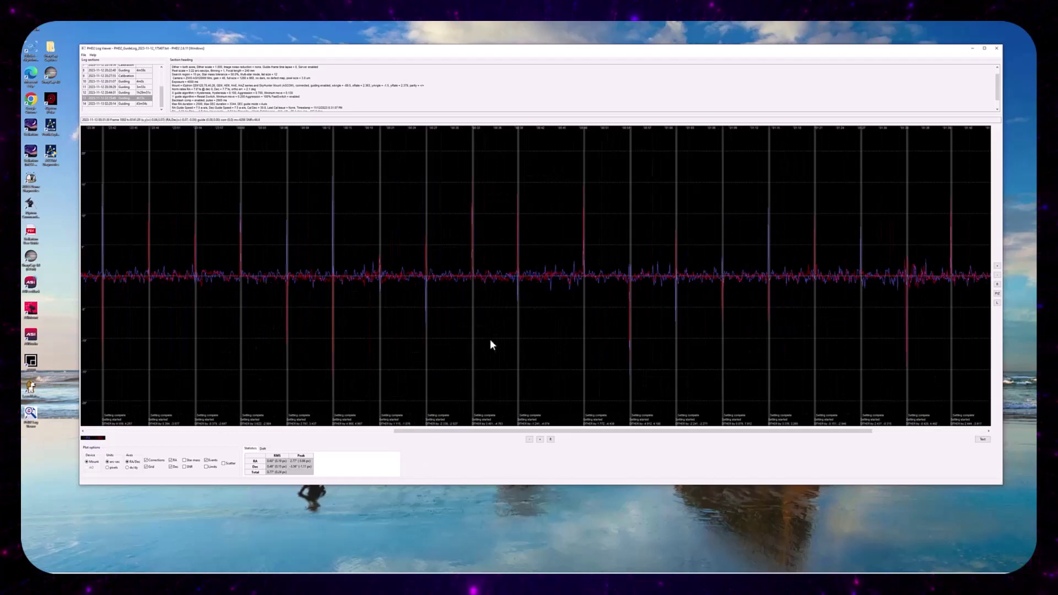
scroll(543, 344, up, 2)
scroll(543, 345, up, 1)
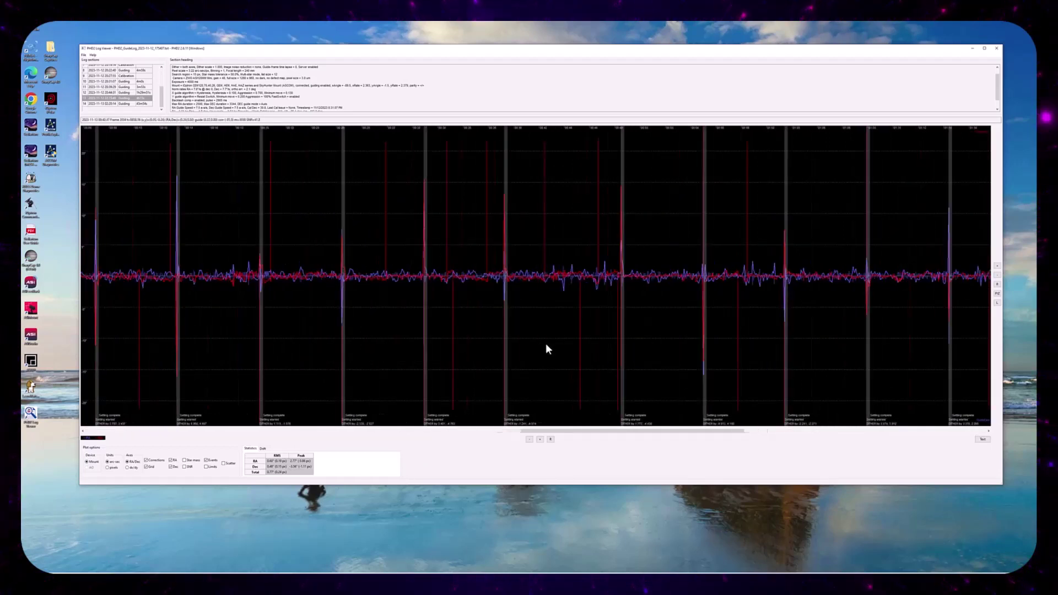
scroll(546, 346, up, 2)
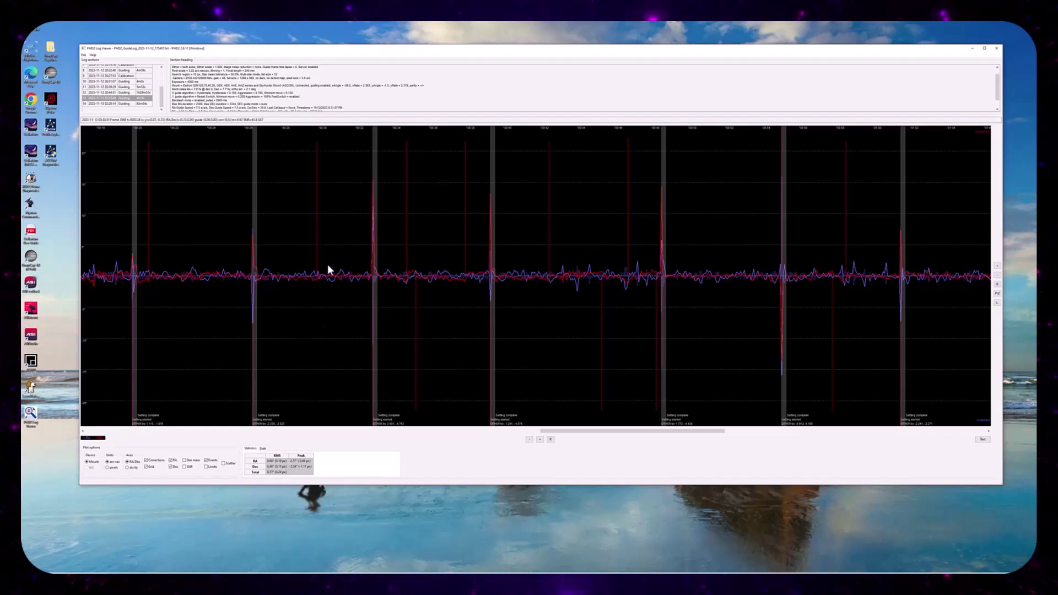
Magnify the guide graph further to show just a few dithers in fine detail.
scroll(328, 266, up, 1)
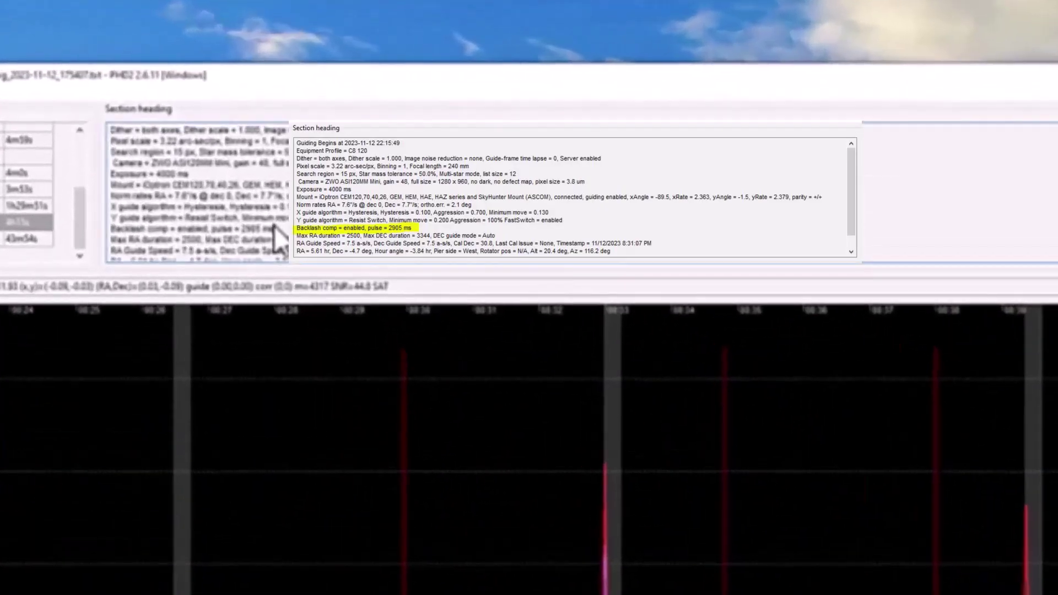
drag(225, 101, 196, 101)
drag(178, 227, 111, 230)
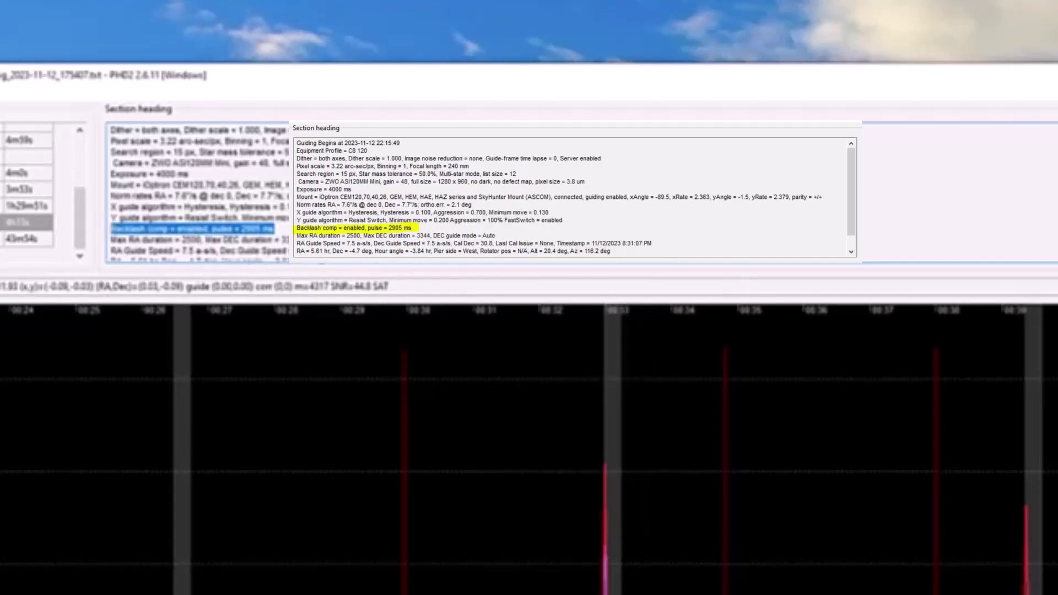
click(274, 229)
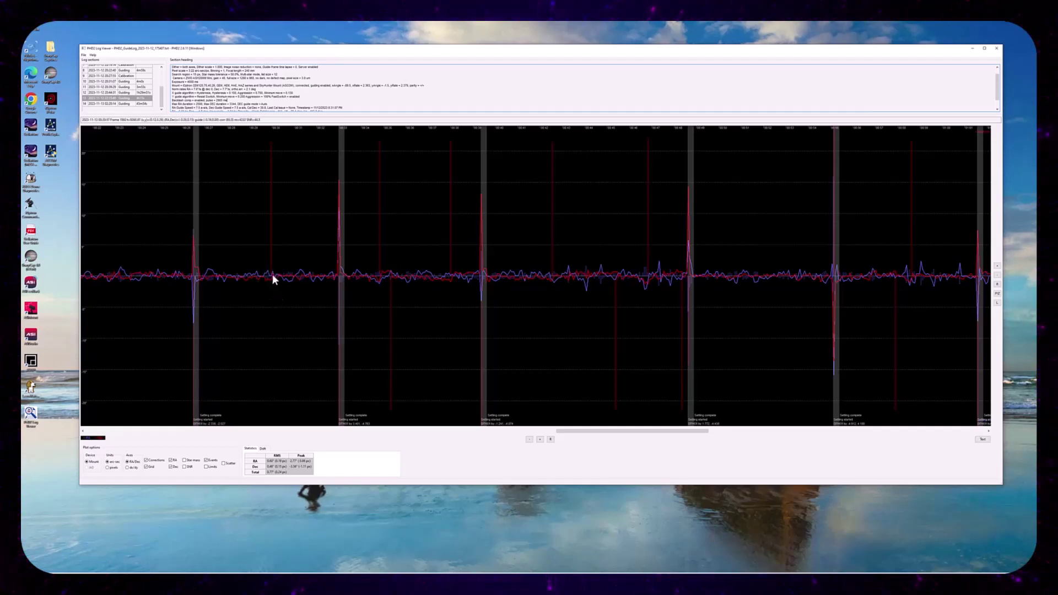
Zoom the guide graph's time axis in and back out around the dithers.
scroll(272, 274, up, 2)
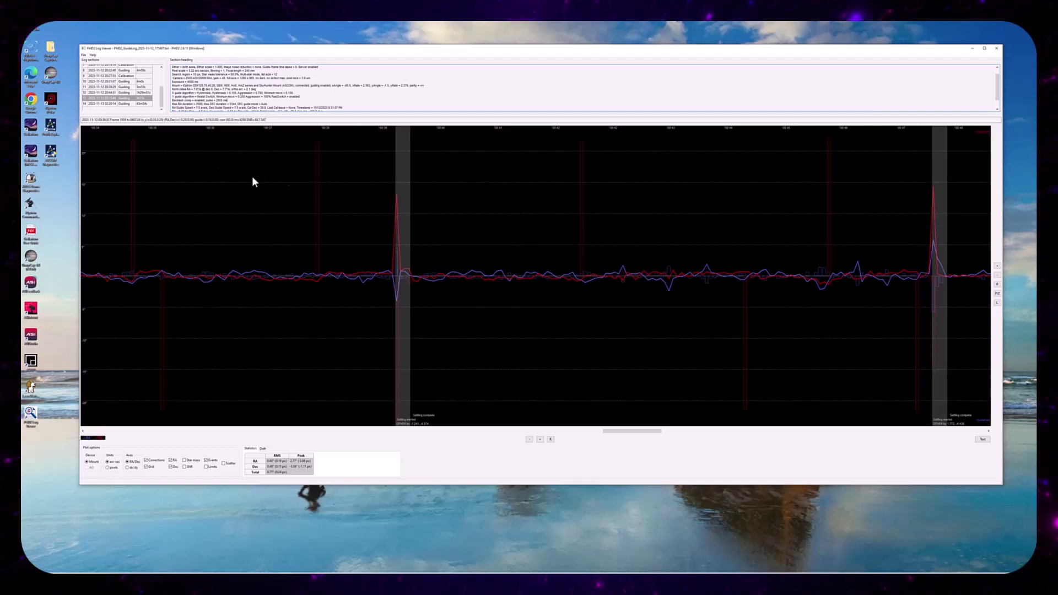
scroll(871, 344, up, 1)
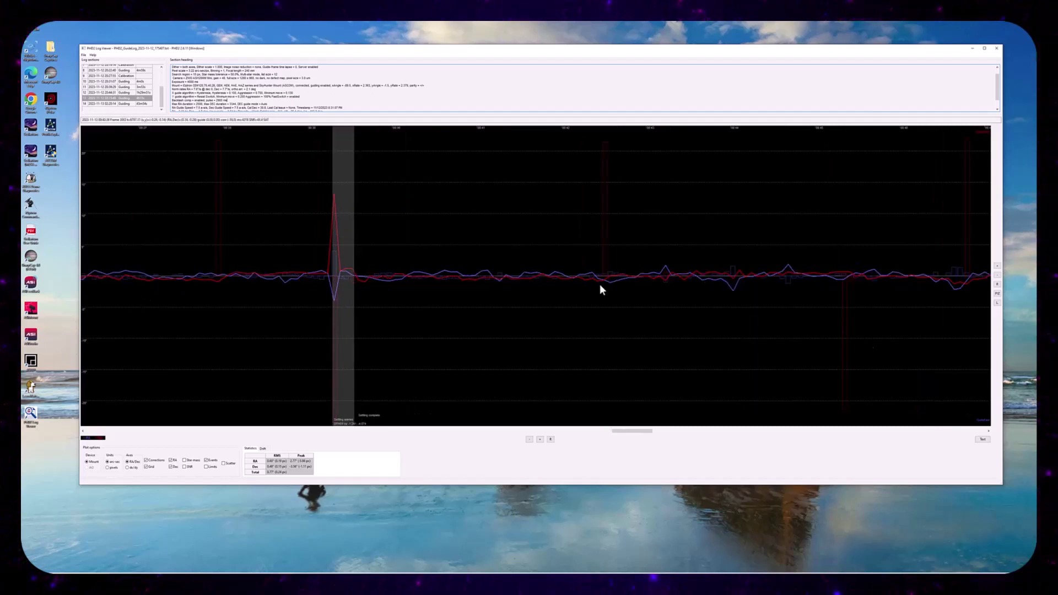
scroll(604, 262, down, 1)
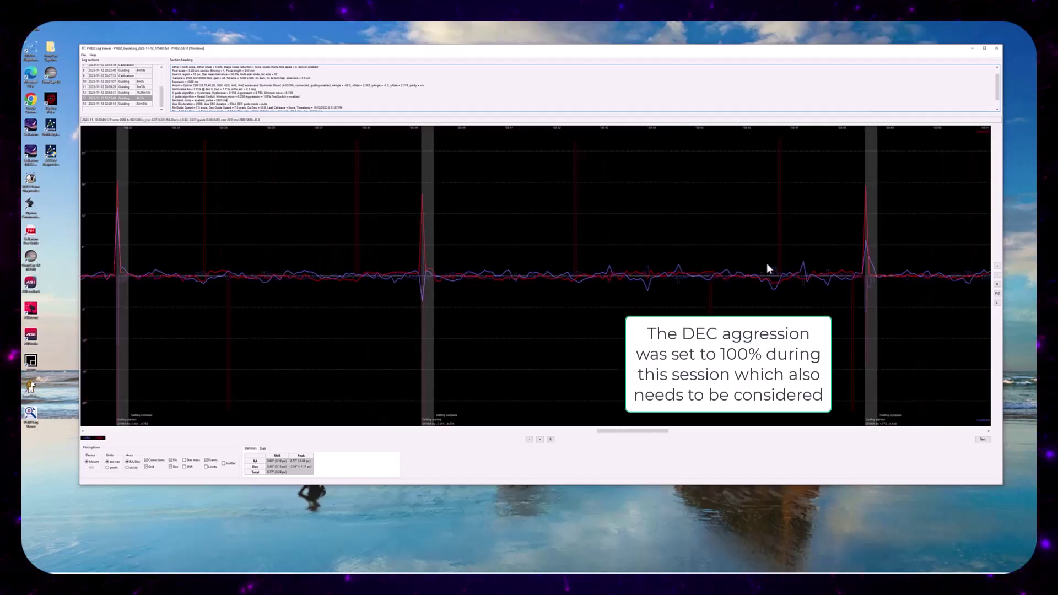
scroll(766, 268, down, 1)
scroll(762, 269, down, 1)
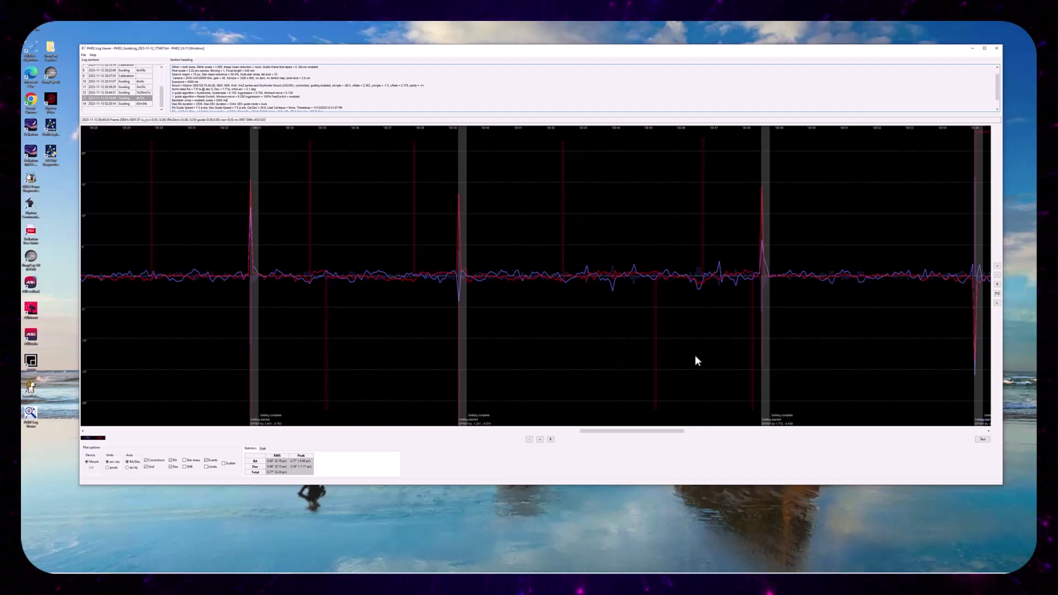
scroll(856, 291, down, 1)
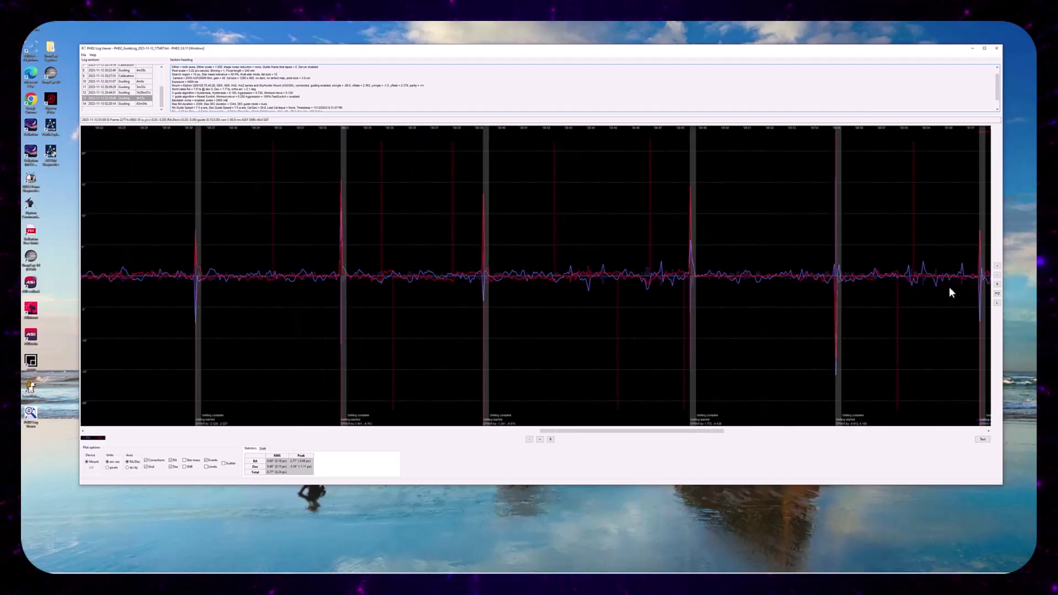
scroll(948, 286, down, 1)
Move the graph right along the scrollbar to view later dither spikes and their settling.
drag(696, 434, 812, 431)
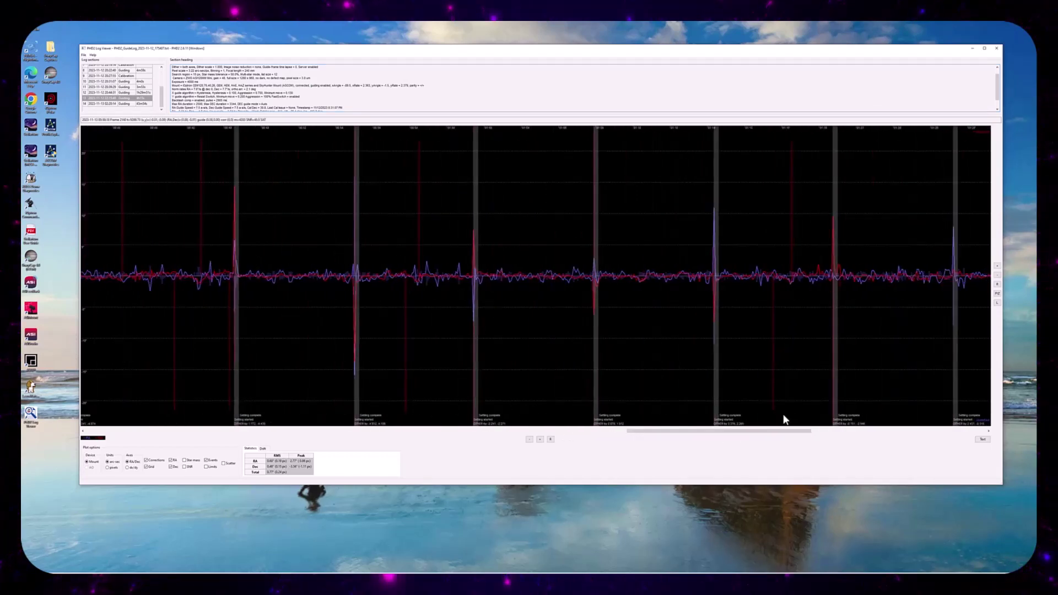
scroll(804, 314, up, 3)
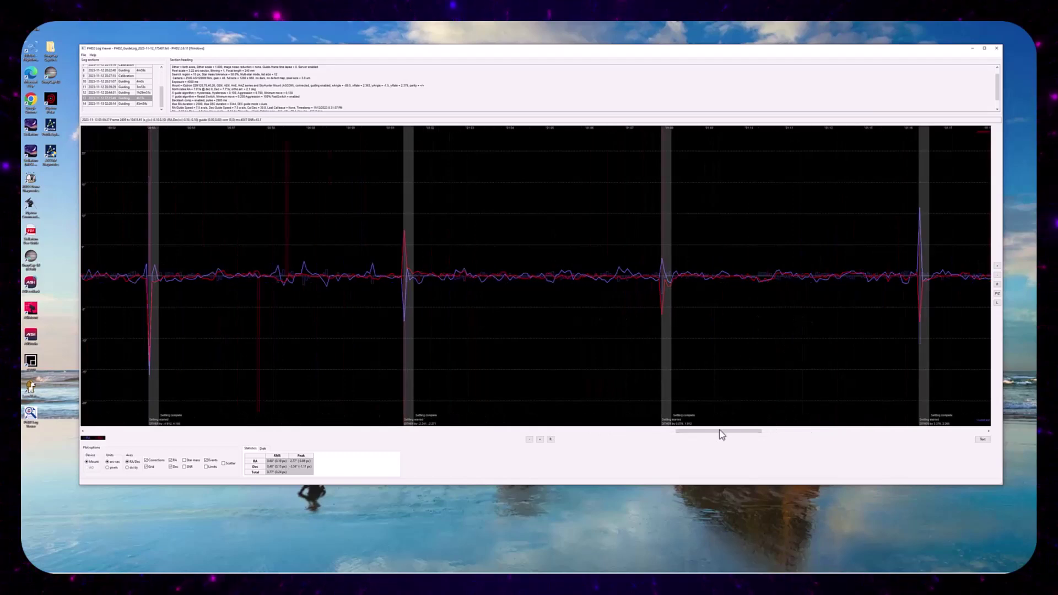
drag(720, 434, 755, 433)
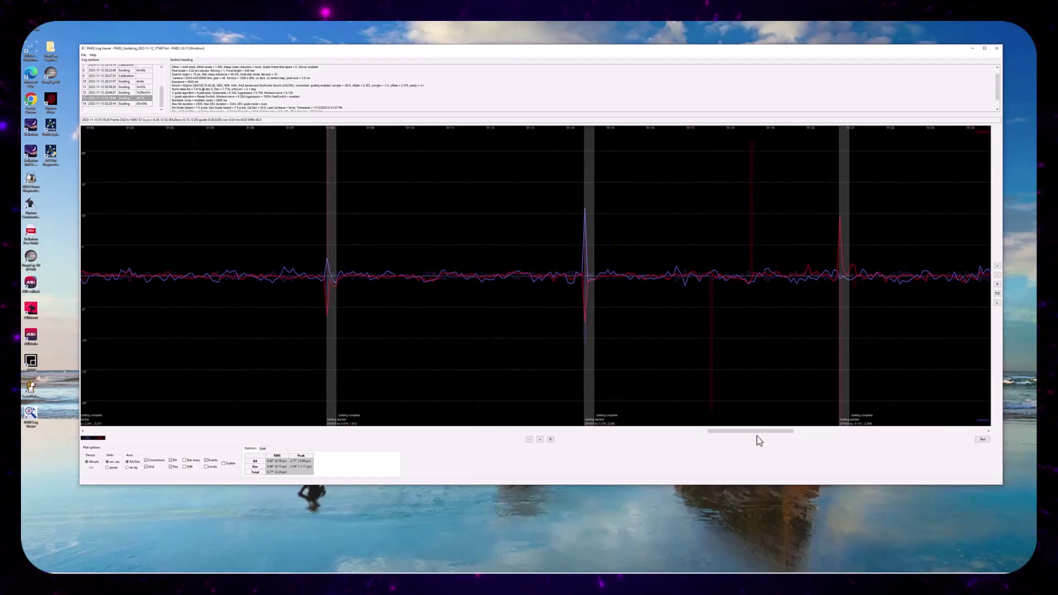
drag(758, 433, 813, 431)
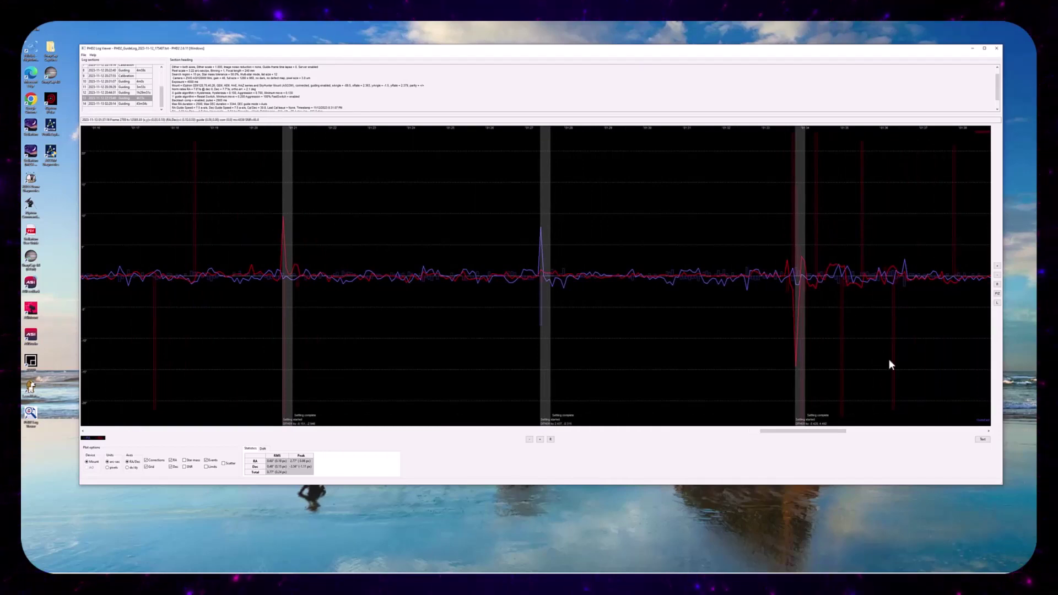
drag(838, 436, 904, 429)
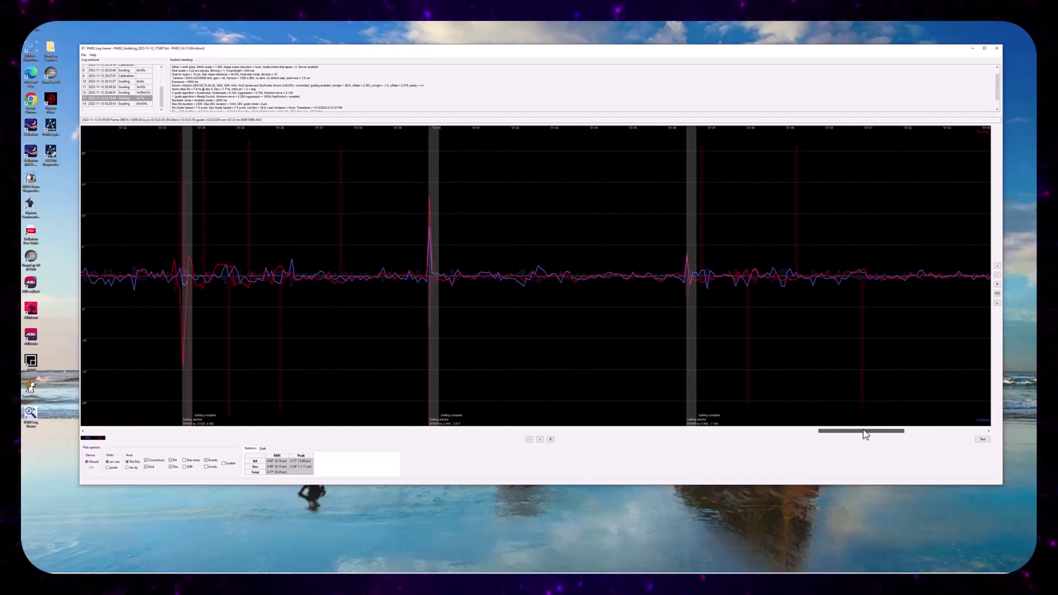
drag(869, 434, 895, 434)
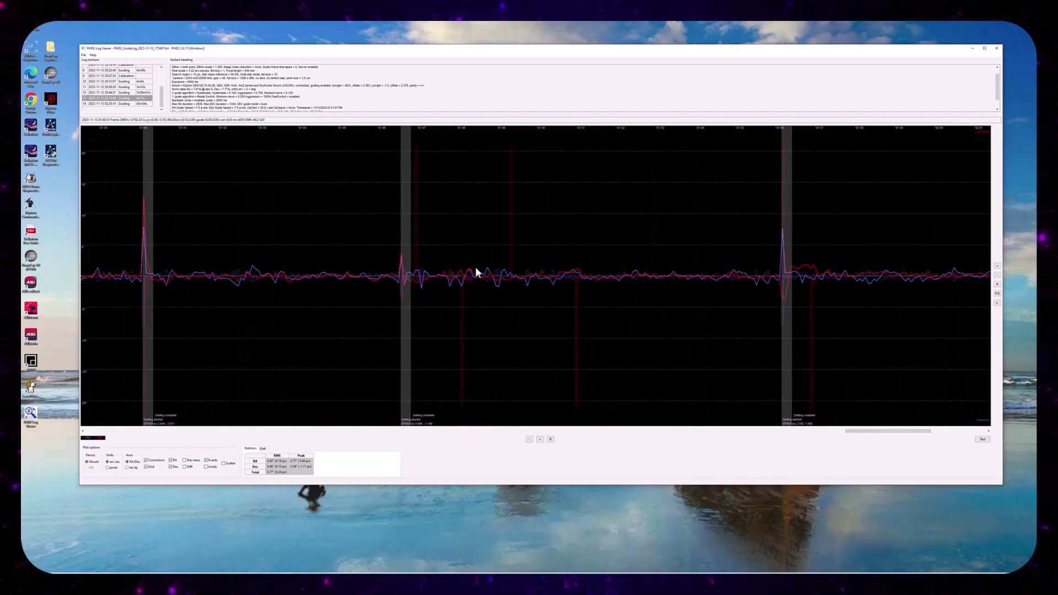
Zoom fully out and scroll back to the start so every dither band is visible.
scroll(531, 252, down, 2)
scroll(530, 251, down, 1)
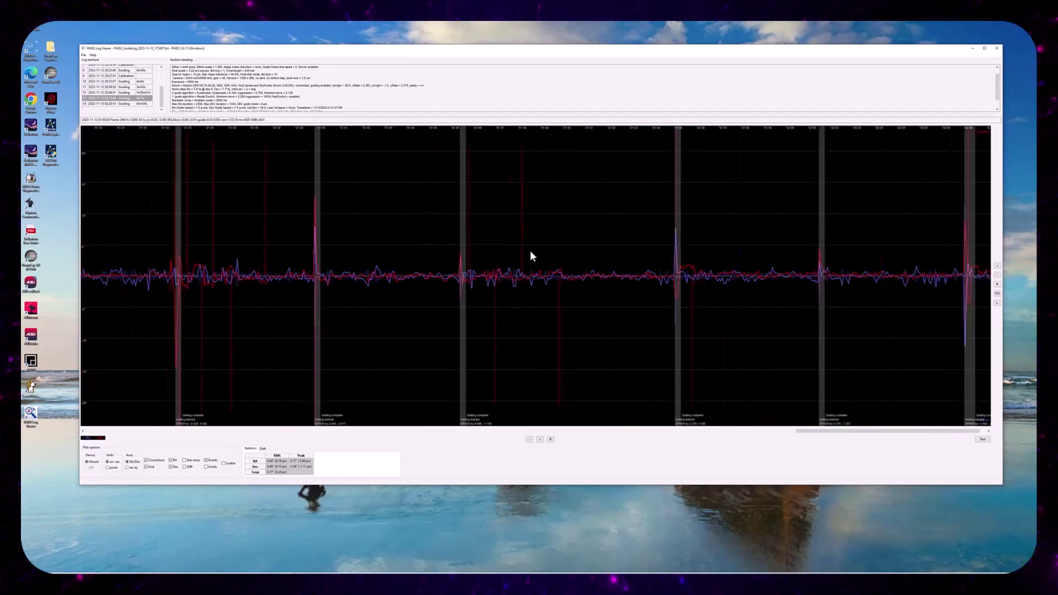
scroll(530, 251, down, 1)
scroll(530, 250, down, 1)
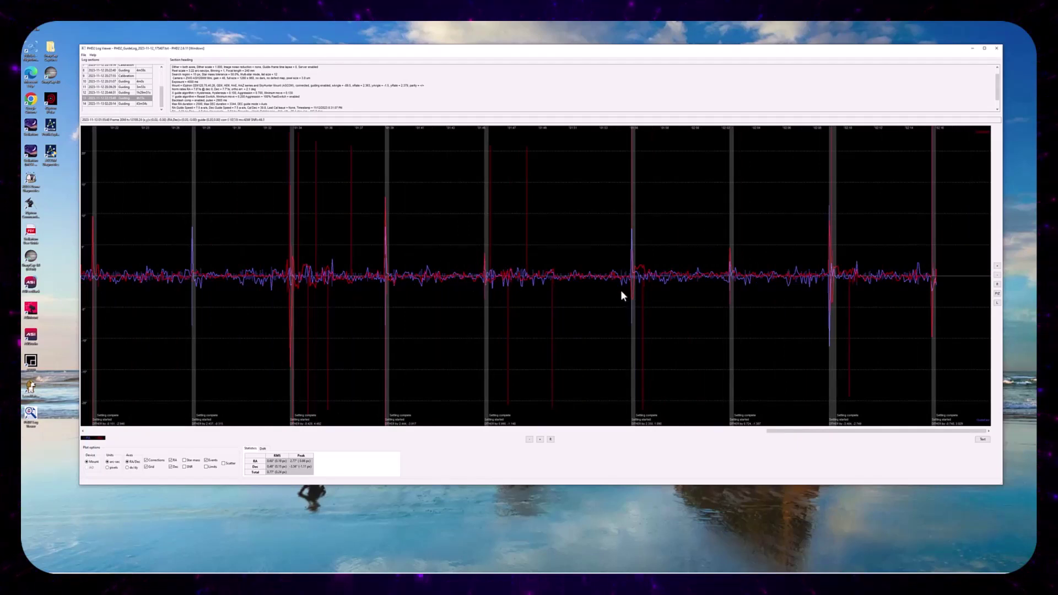
scroll(613, 292, down, 1)
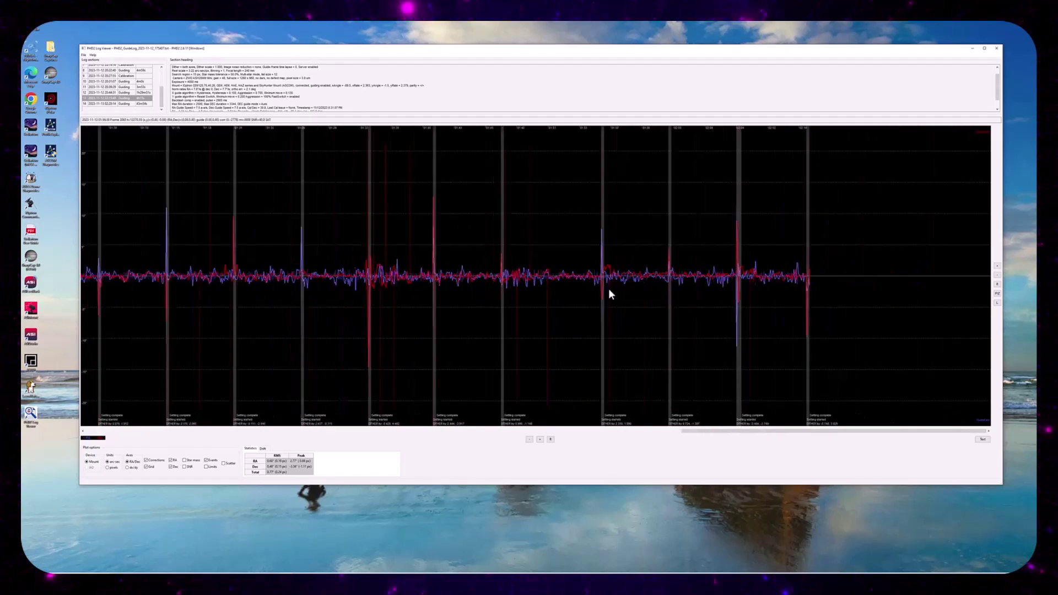
scroll(711, 429, down, 1)
scroll(699, 435, down, 1)
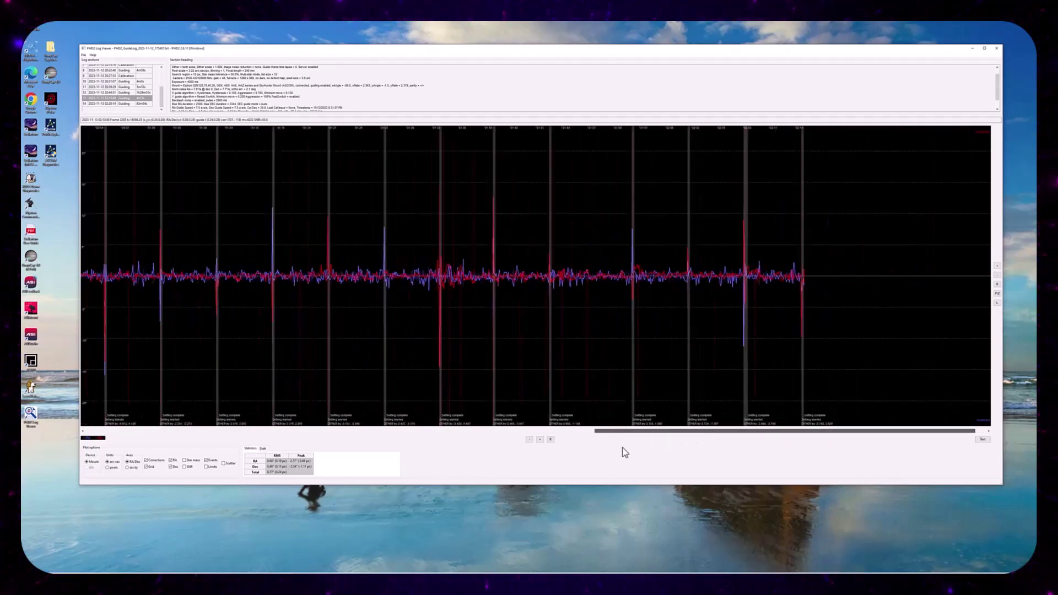
drag(621, 448, 492, 438)
scroll(531, 310, down, 4)
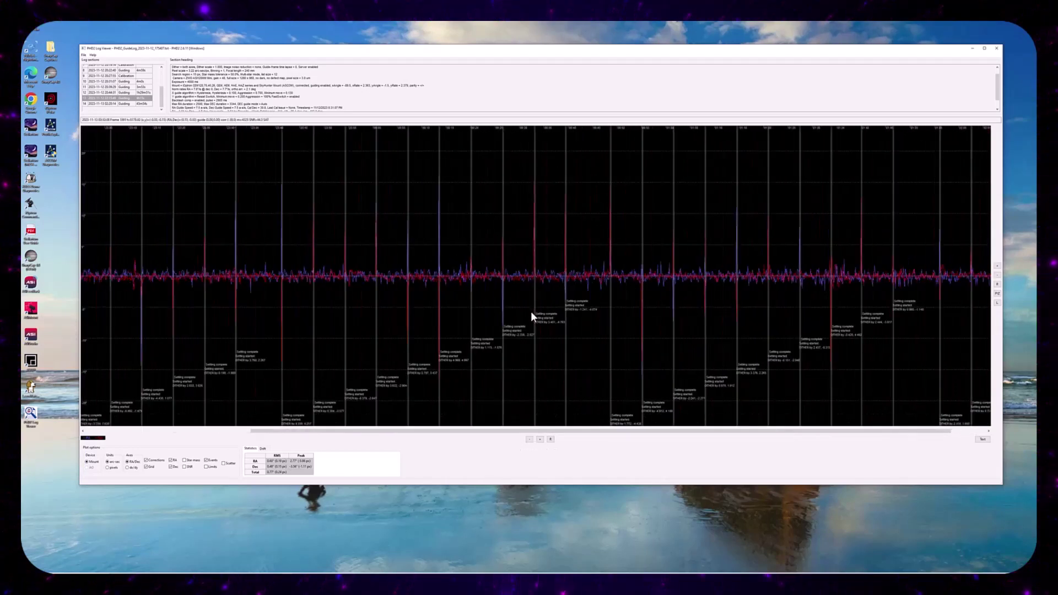
scroll(531, 312, down, 3)
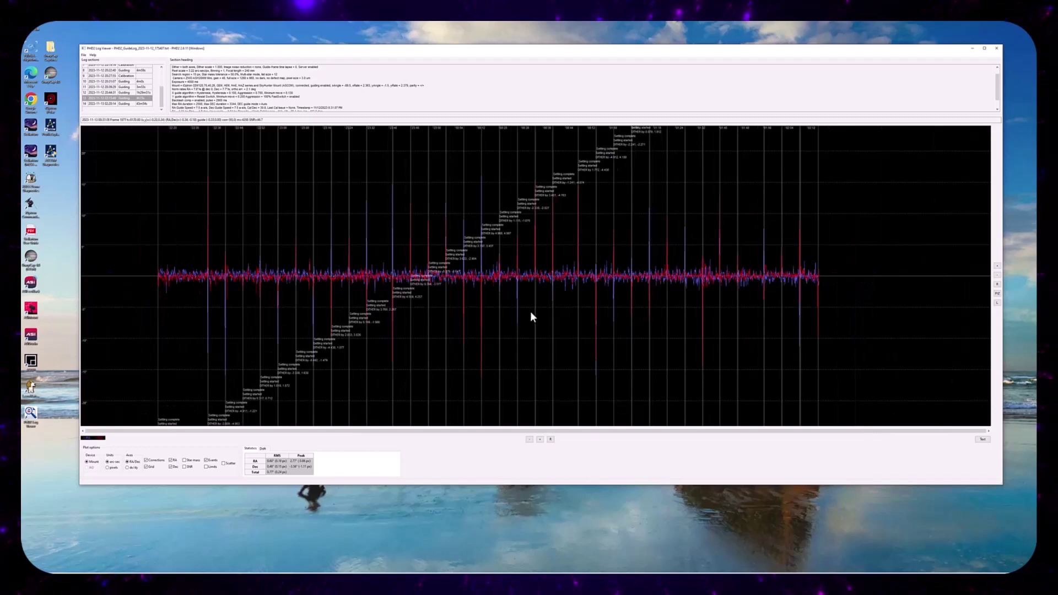
scroll(541, 312, down, 1)
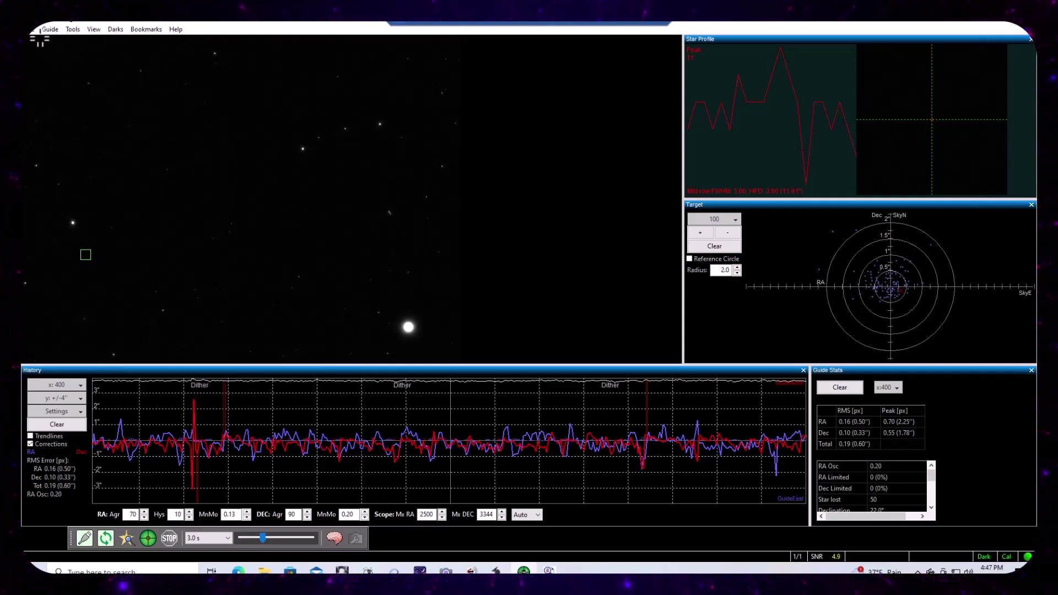
click(74, 29)
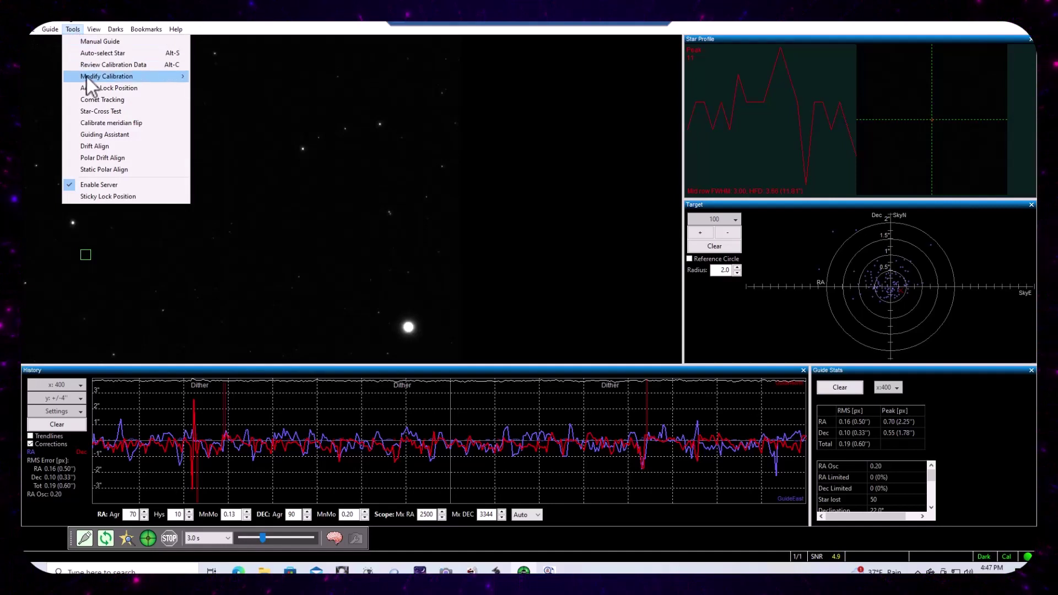
click(115, 133)
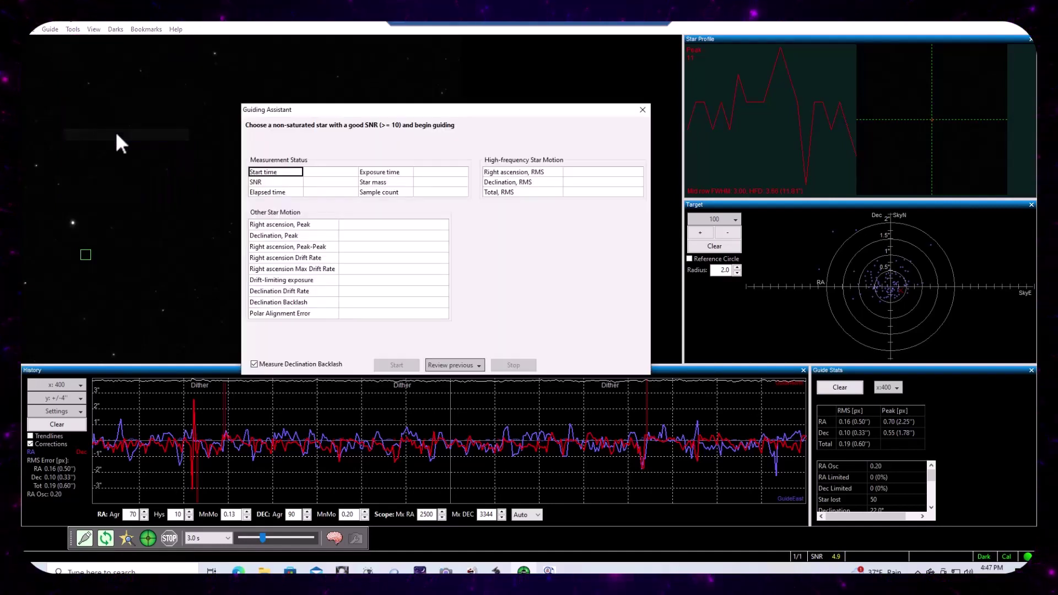
click(480, 366)
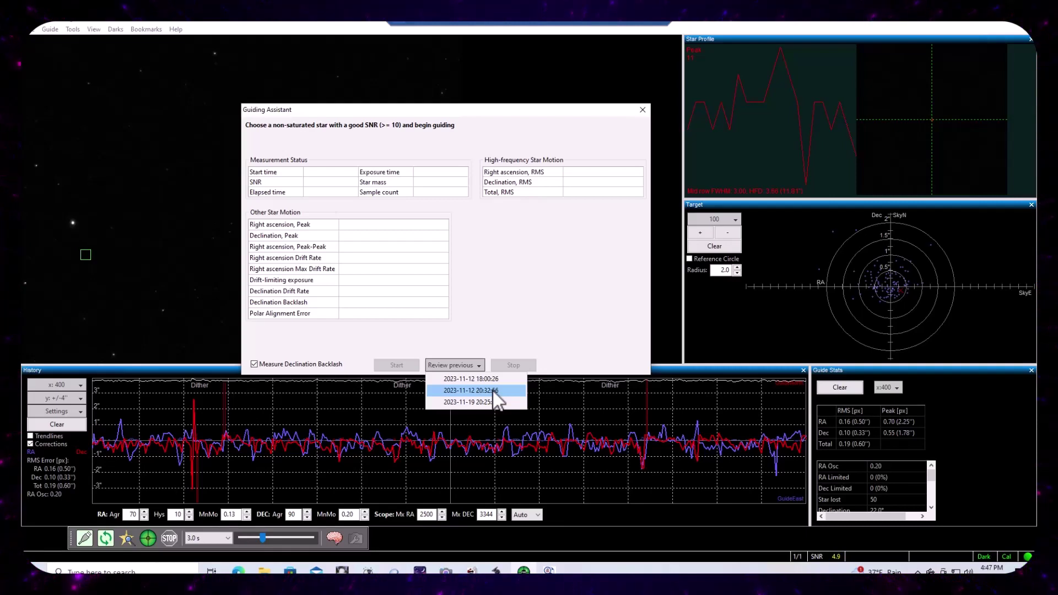
click(495, 391)
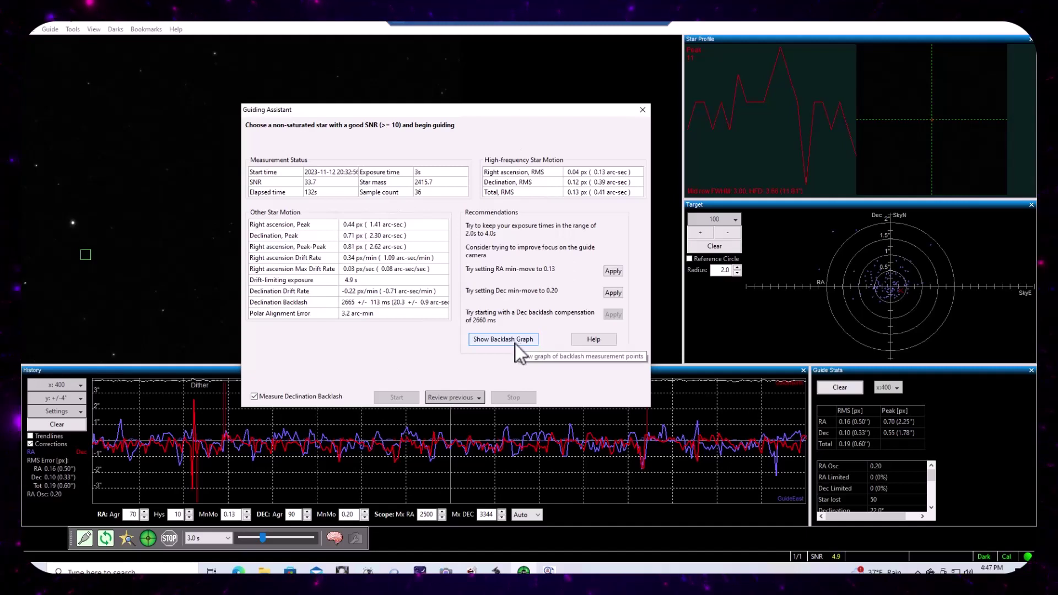
click(515, 342)
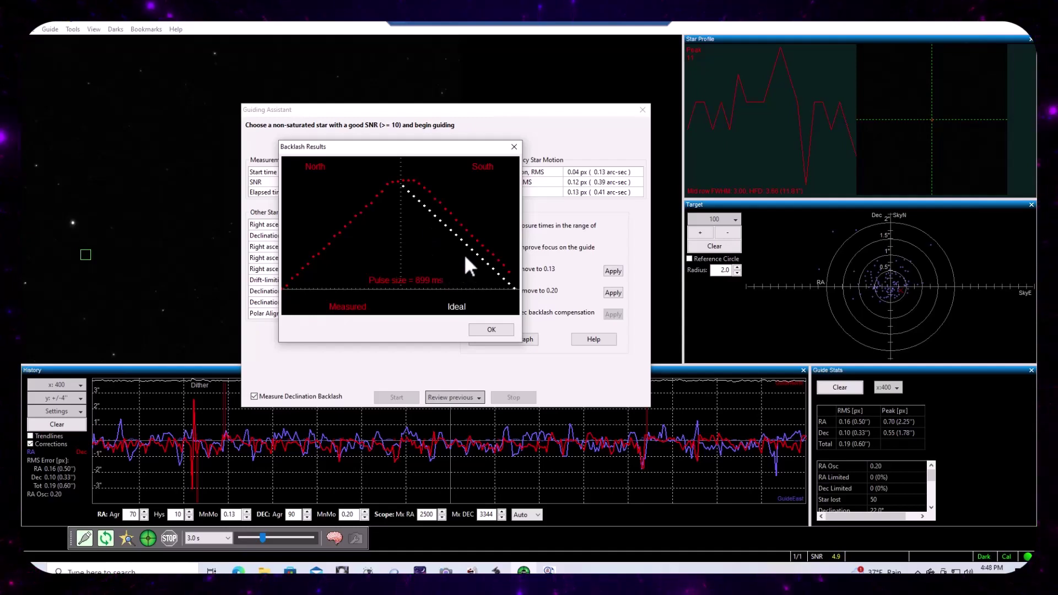
click(499, 331)
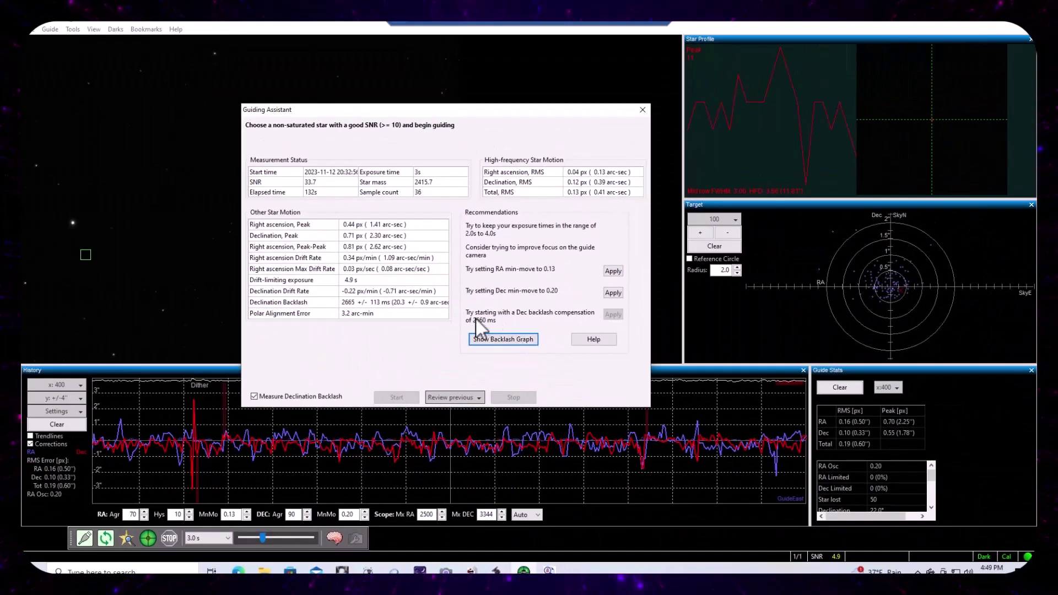
Return to the Log Viewer and zoom out to show the hour-long 22:15:49 session.
click(553, 564)
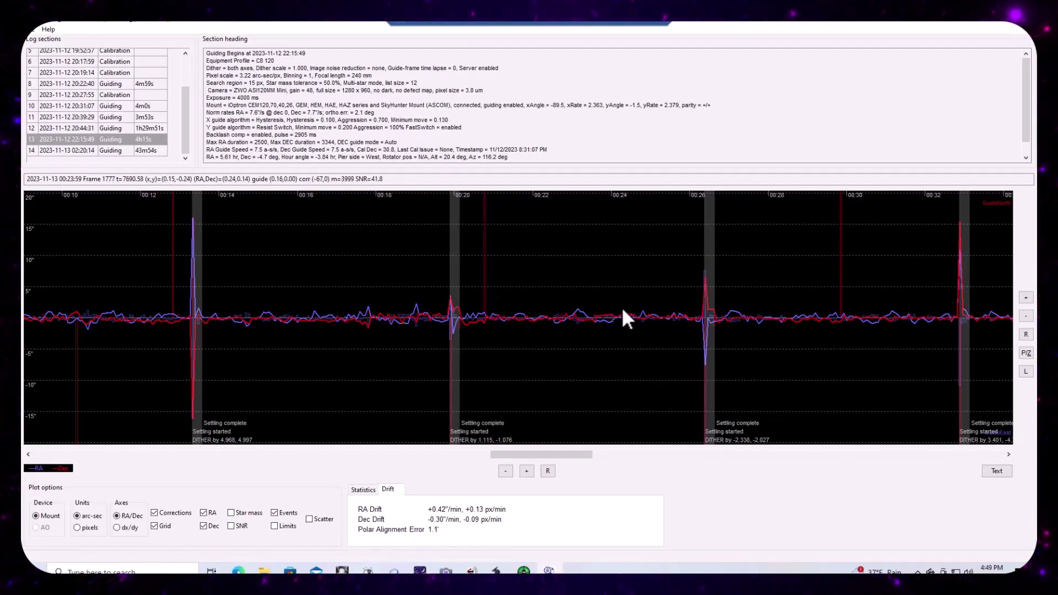
scroll(587, 319, down, 3)
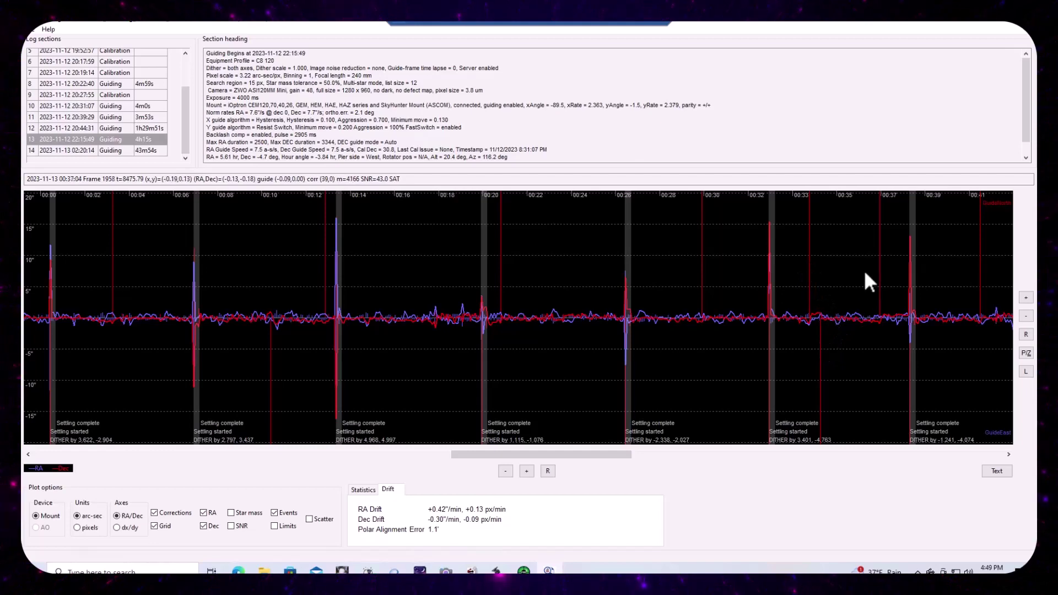
scroll(816, 289, down, 3)
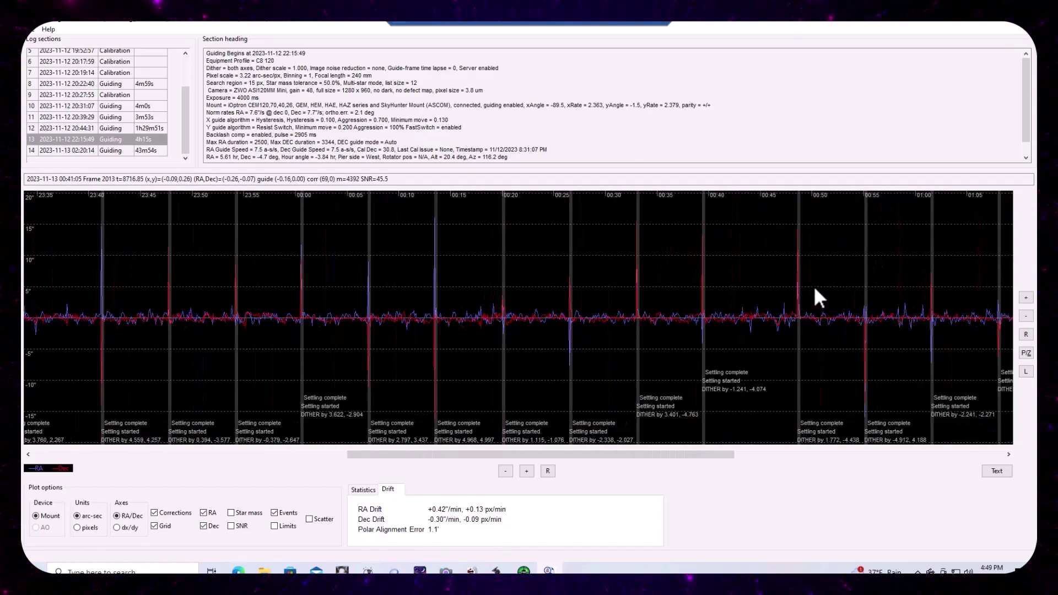
scroll(813, 285, up, 2)
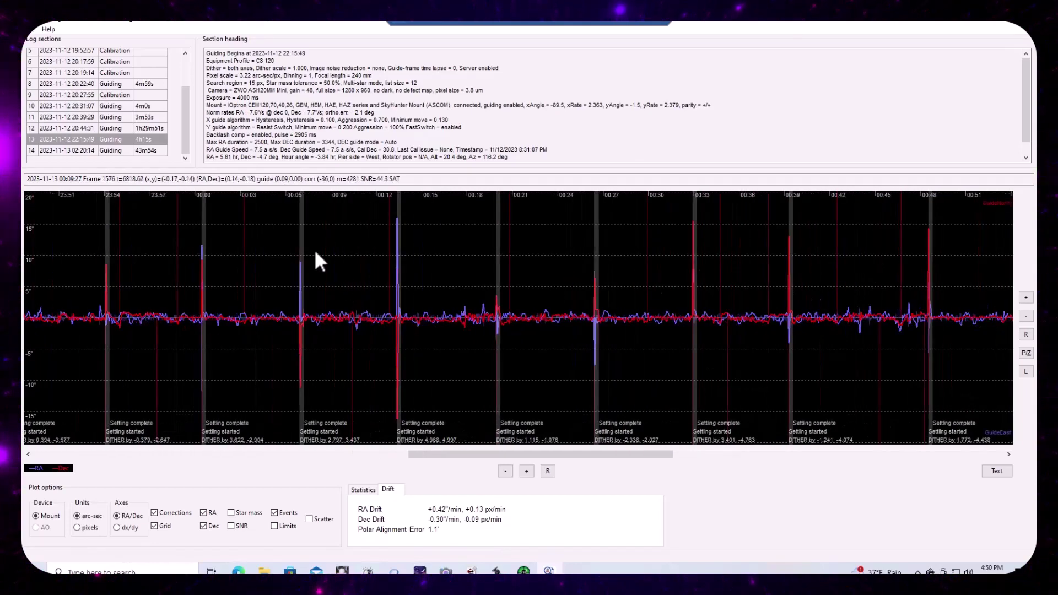
Return to PHD2 and show the Guiding Assistant's North/South backlash graph.
click(524, 570)
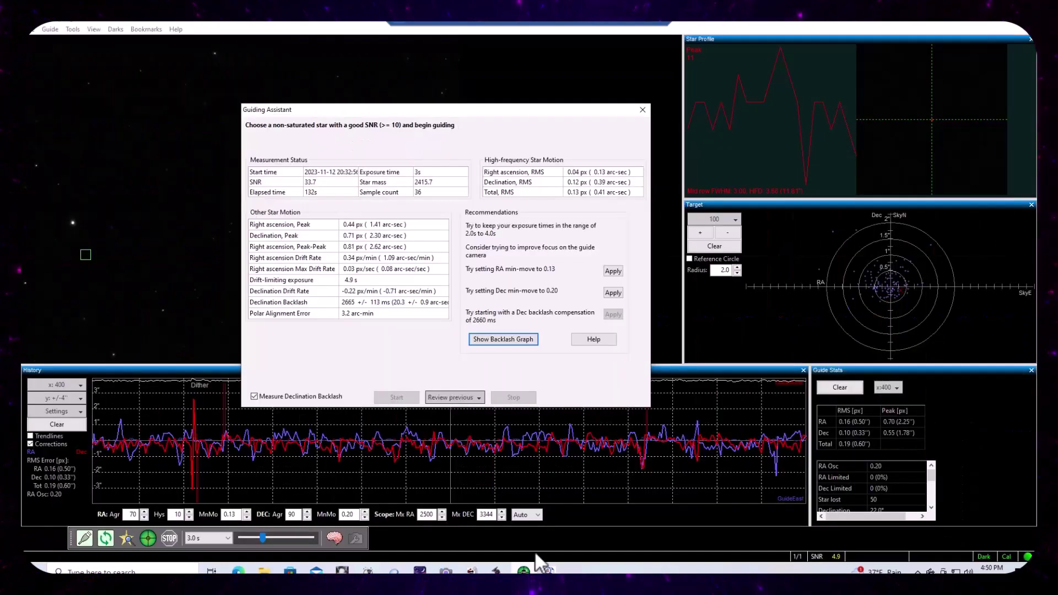
click(498, 341)
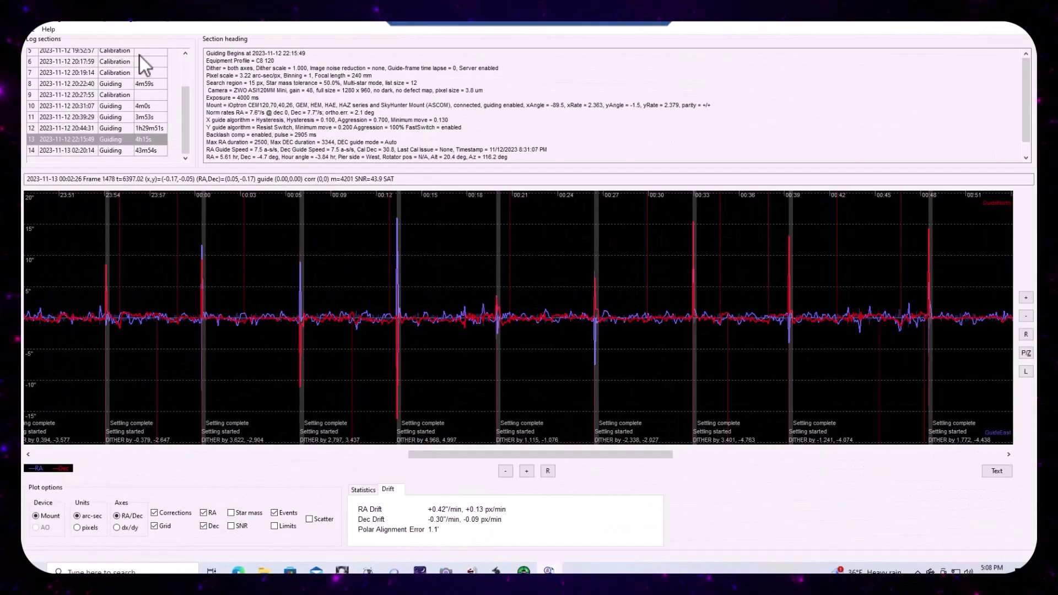
Load the 2023-11-19 guide log and display its 21:13:44 guiding session.
click(33, 31)
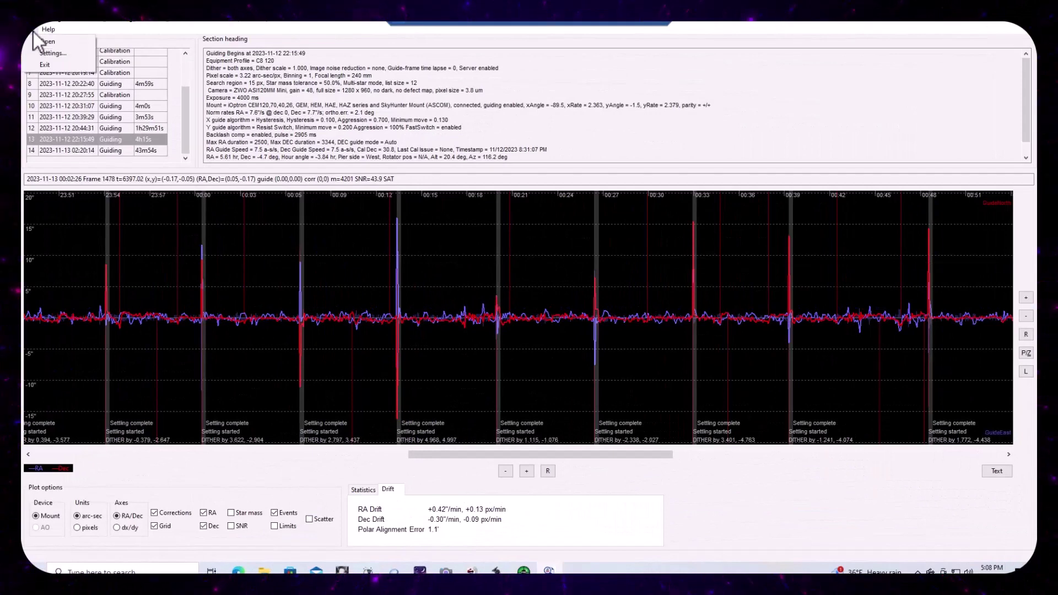
click(44, 40)
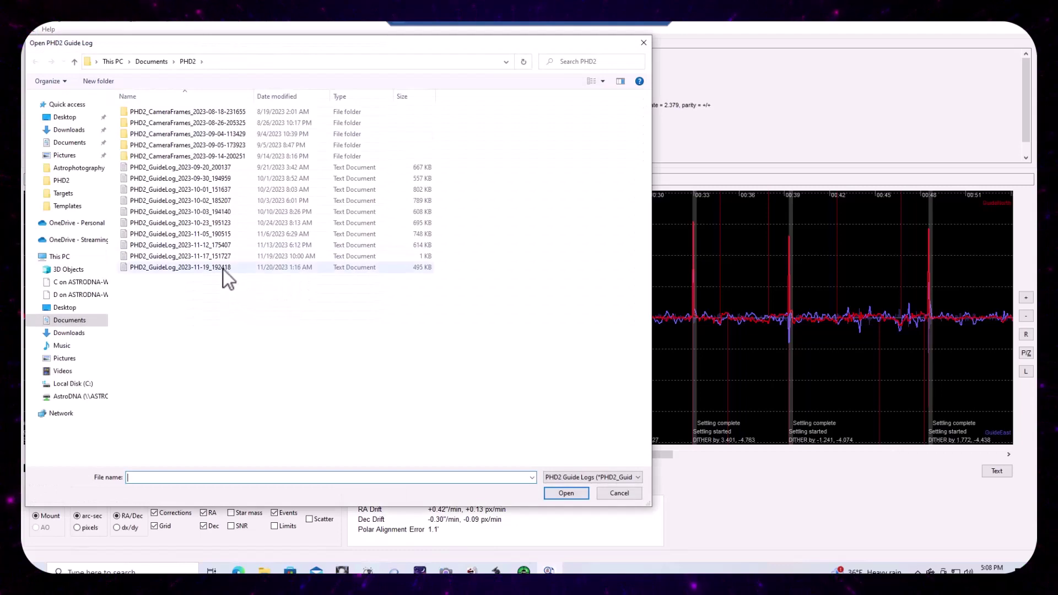
double_click(223, 268)
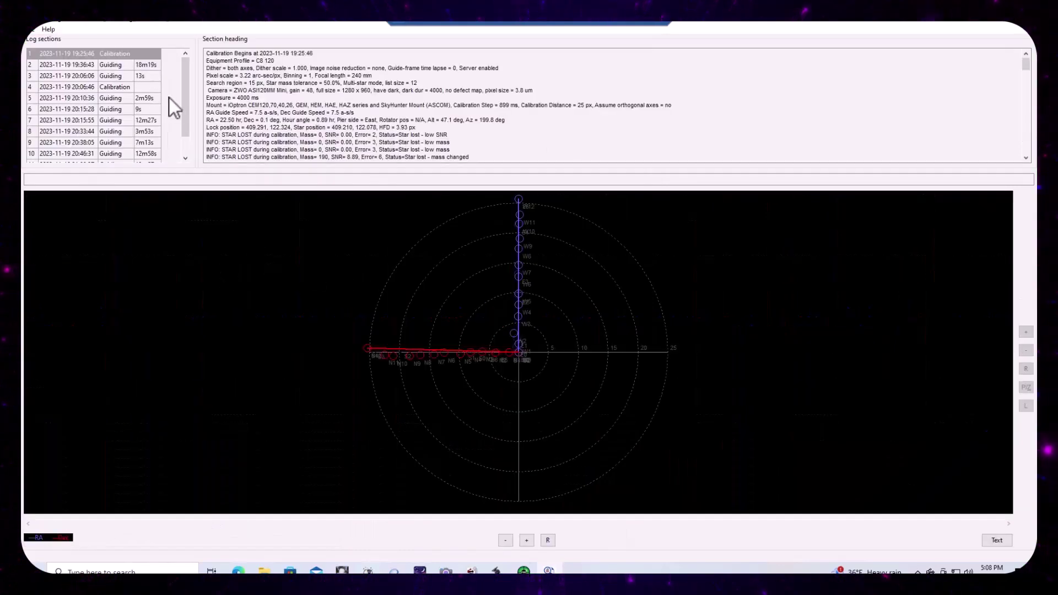
scroll(104, 98, down, 1)
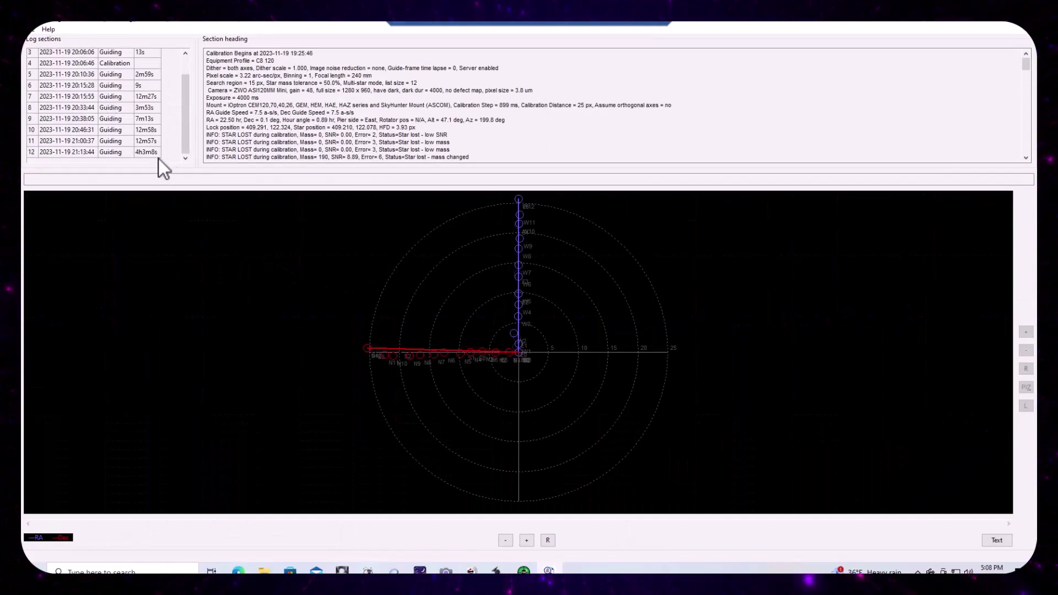
click(120, 153)
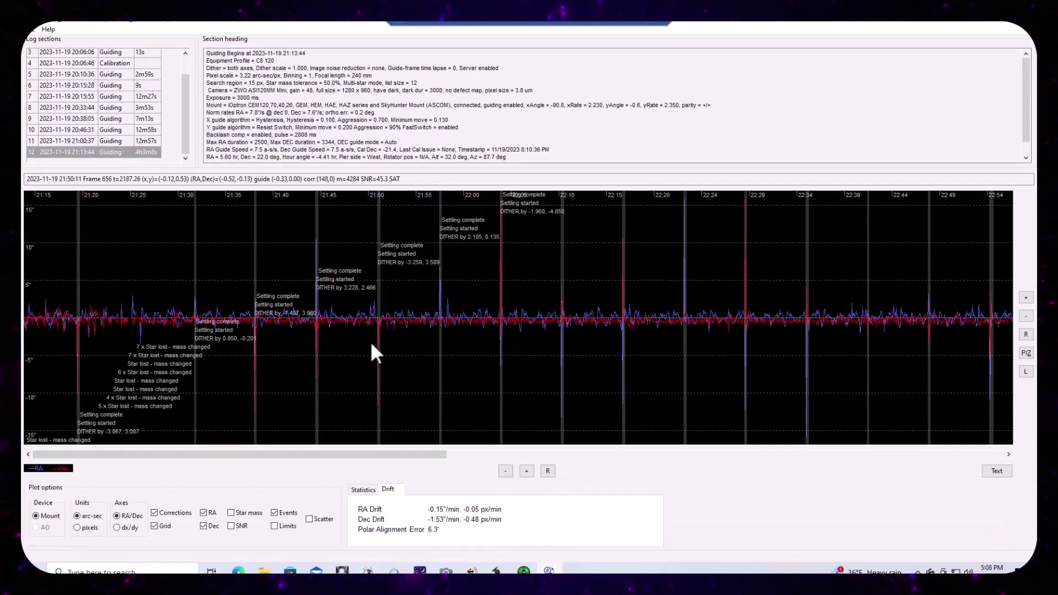
Zoom into the guiding graph's time axis and pan forward from the session start.
scroll(513, 339, up, 3)
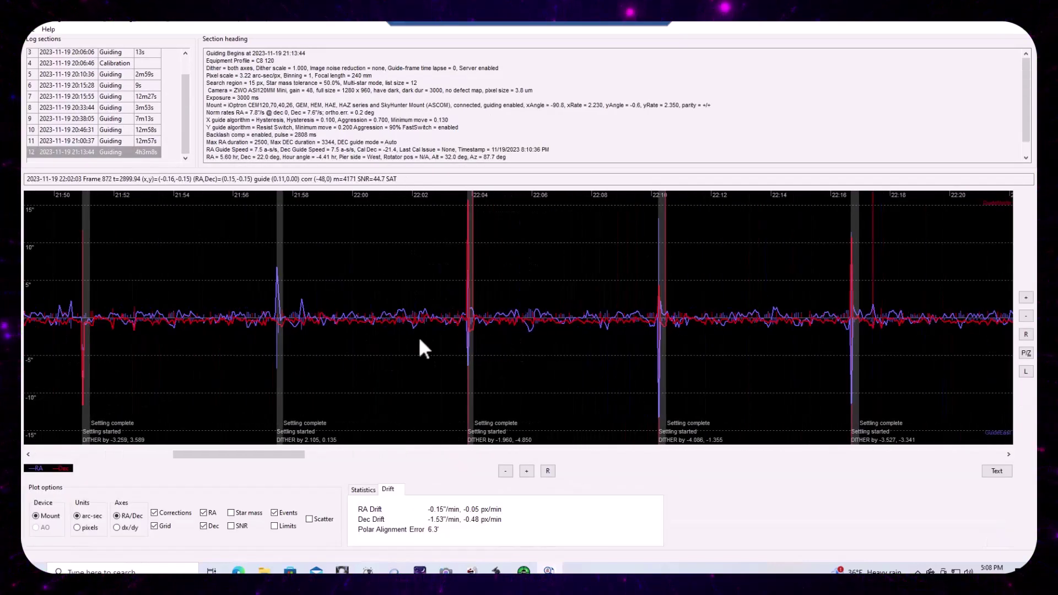
scroll(418, 336, up, 2)
scroll(419, 336, up, 1)
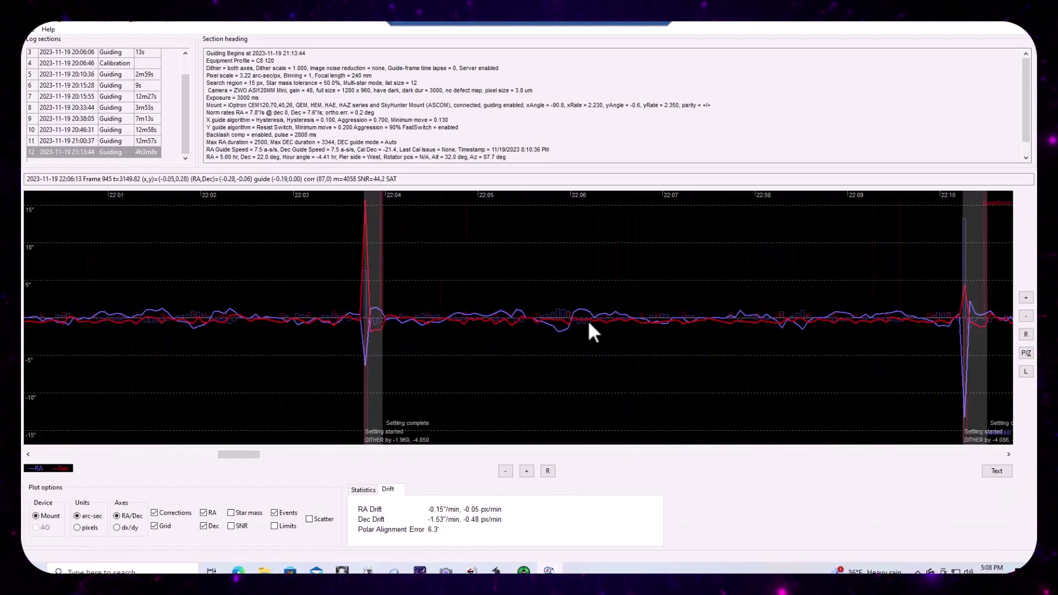
scroll(587, 320, up, 2)
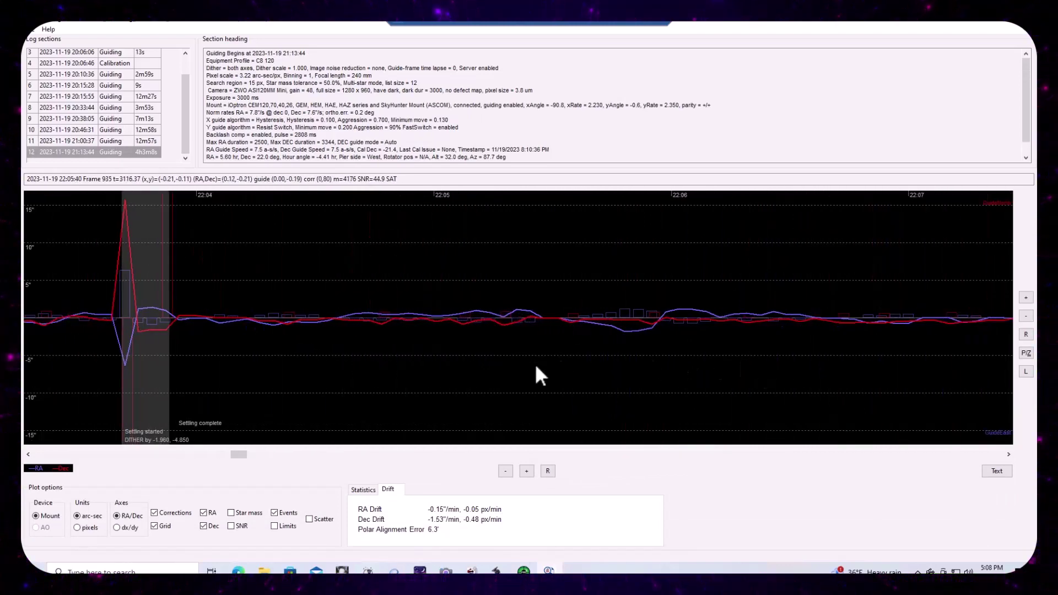
drag(795, 372, 241, 382)
drag(888, 373, 264, 373)
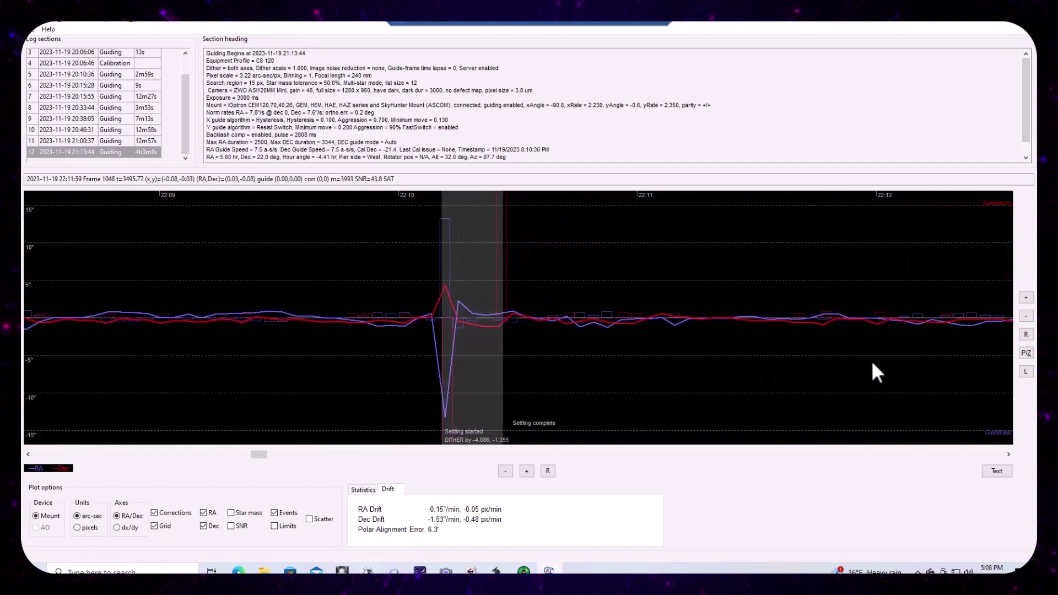
drag(872, 360, 719, 359)
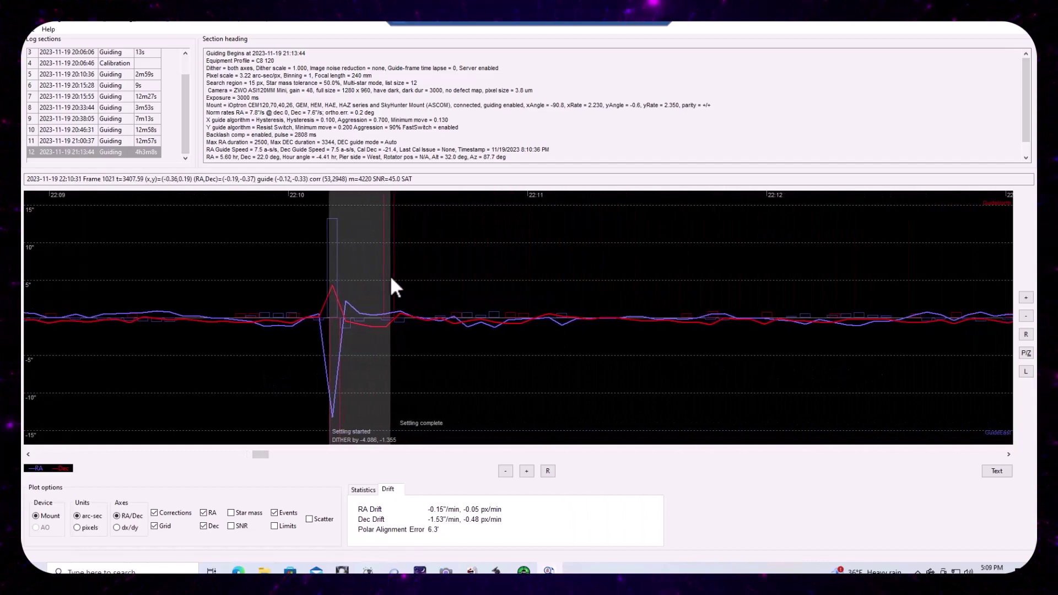
drag(864, 363, 278, 371)
drag(871, 353, 861, 357)
scroll(856, 358, down, 1)
Step through the dithers from about 22:17 to 23:23, checking each settles quickly.
drag(1009, 365, 388, 372)
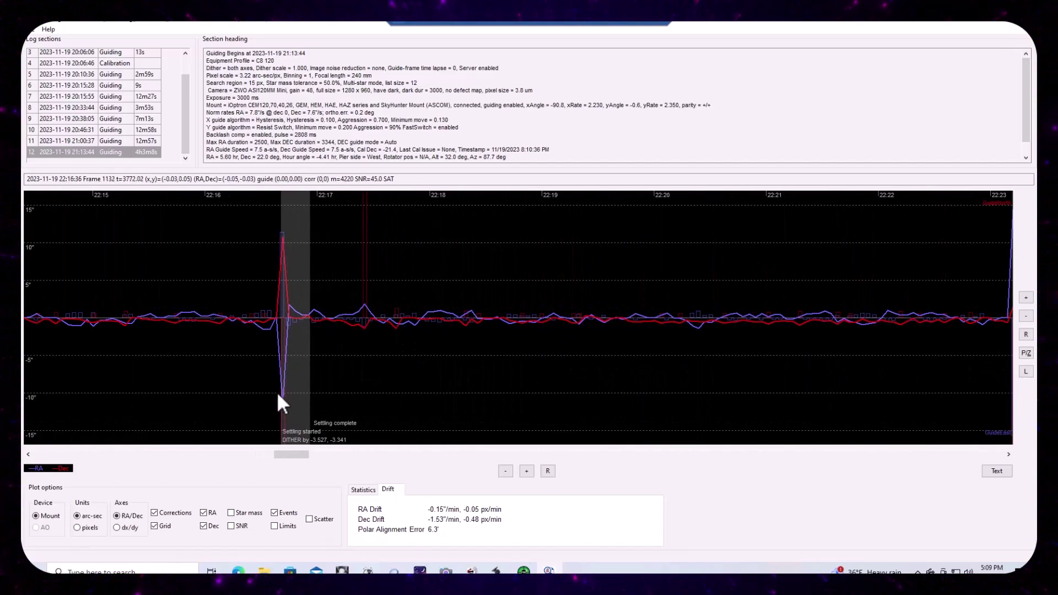
drag(852, 364, 442, 370)
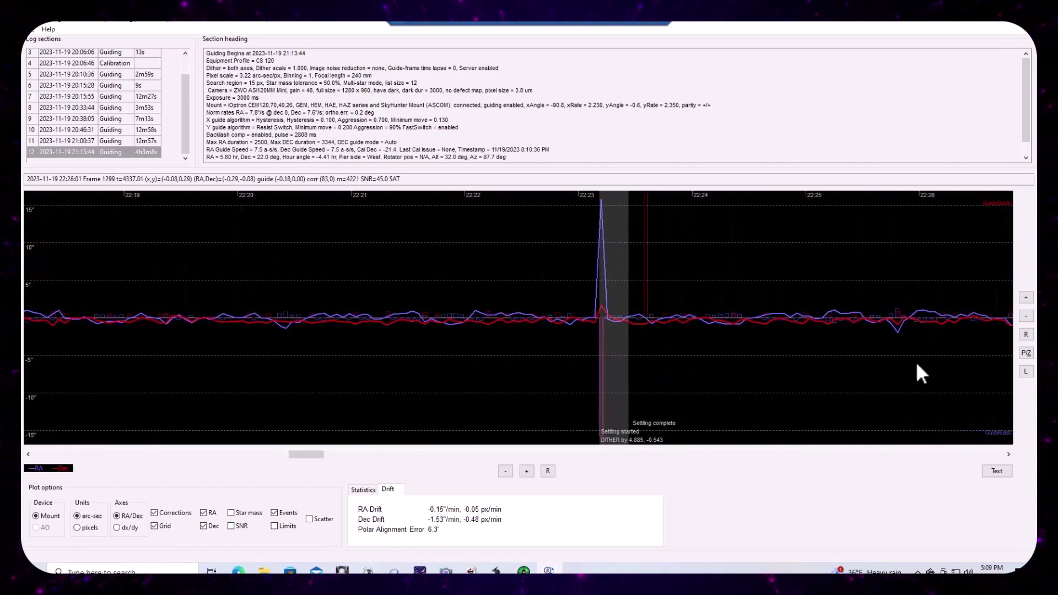
drag(919, 365, 327, 383)
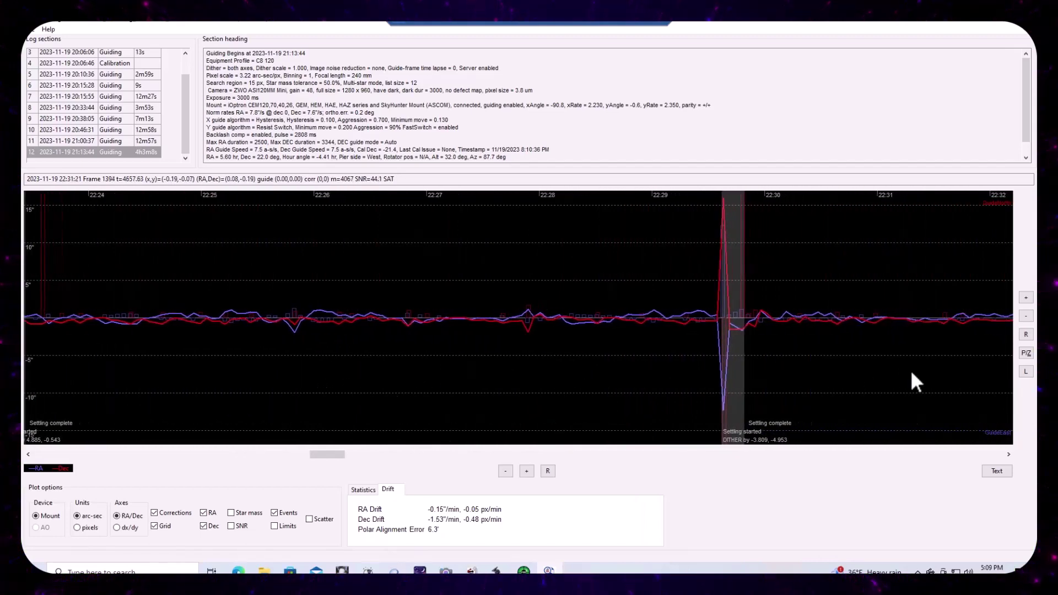
drag(912, 373, 387, 382)
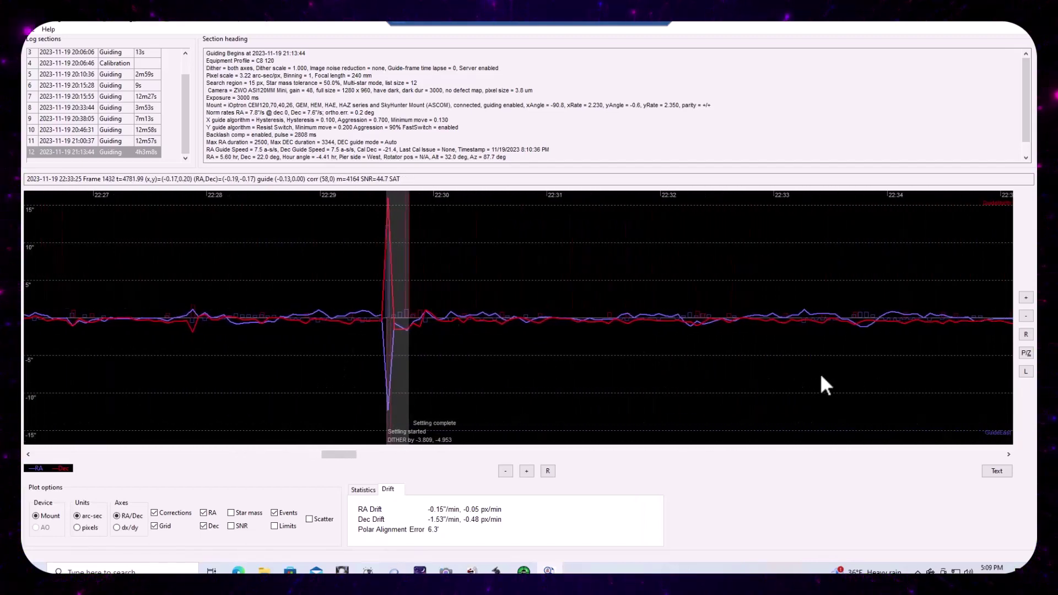
drag(839, 375, 479, 395)
drag(934, 361, 661, 379)
drag(944, 359, 584, 383)
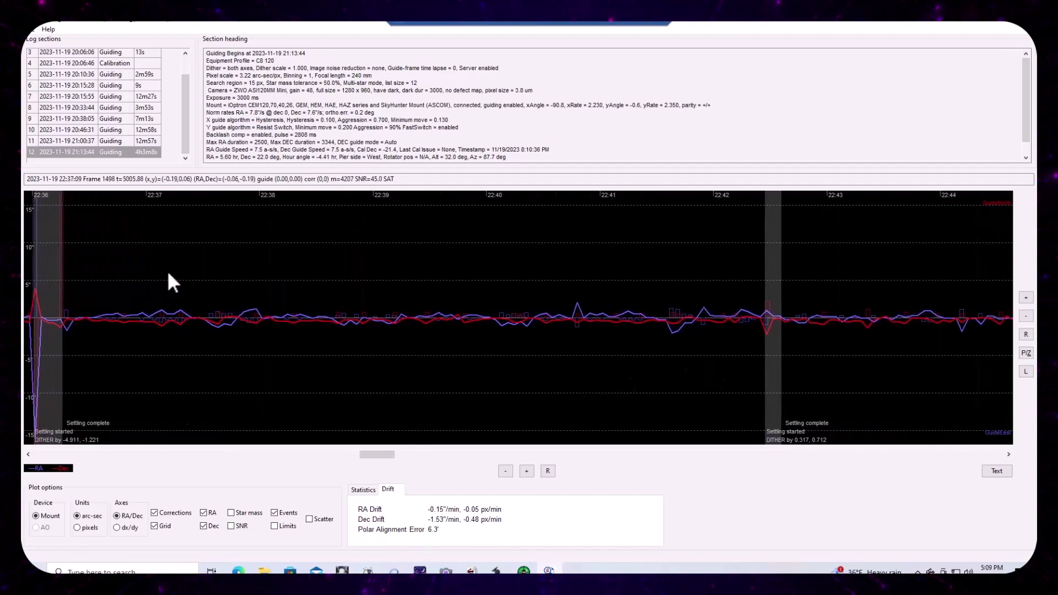
drag(701, 402, 27, 392)
drag(639, 370, 132, 385)
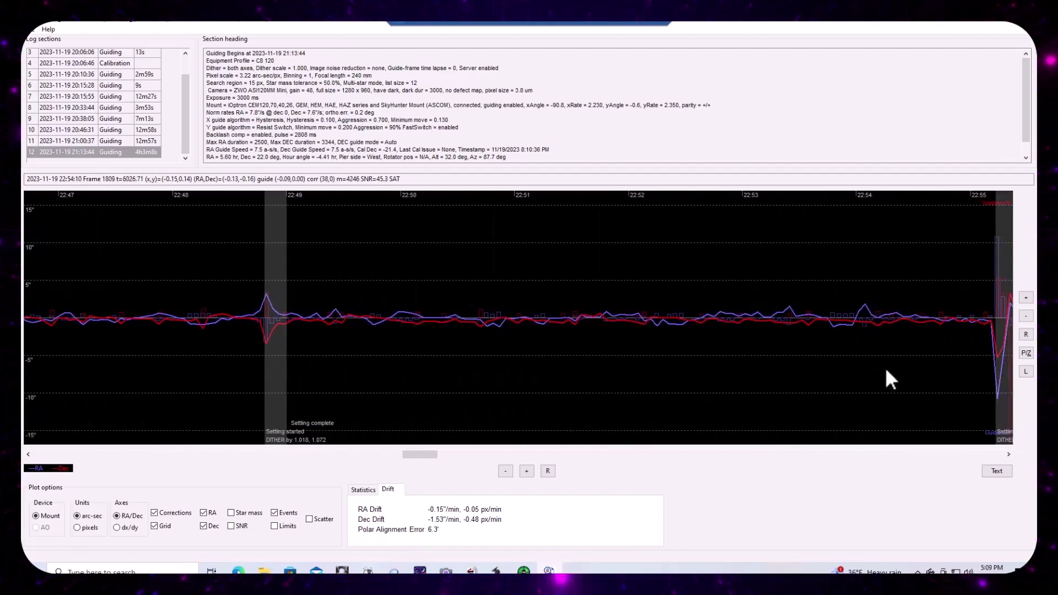
drag(886, 367, 395, 393)
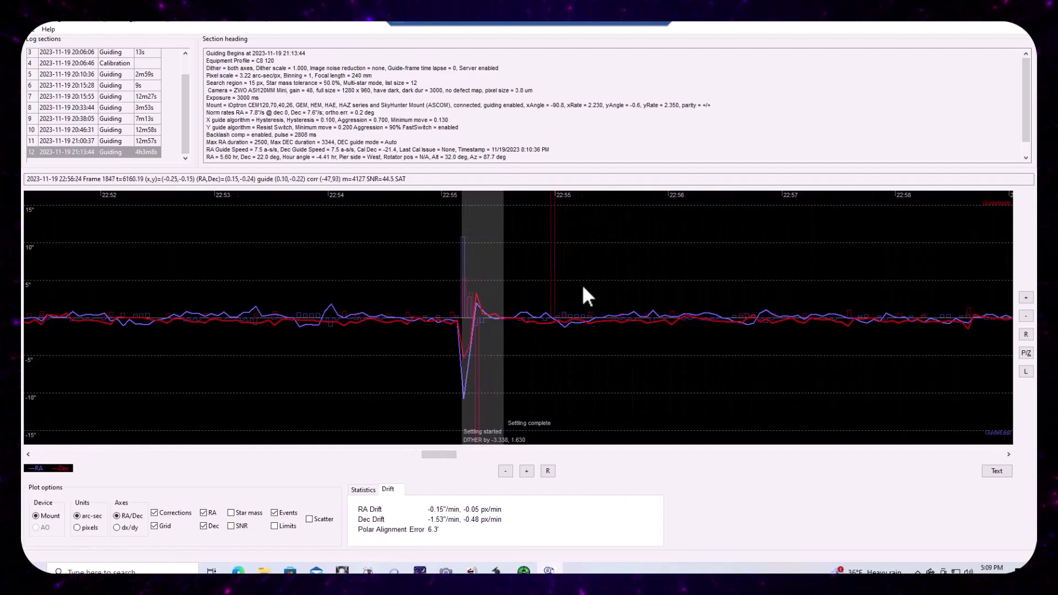
drag(878, 358, 320, 395)
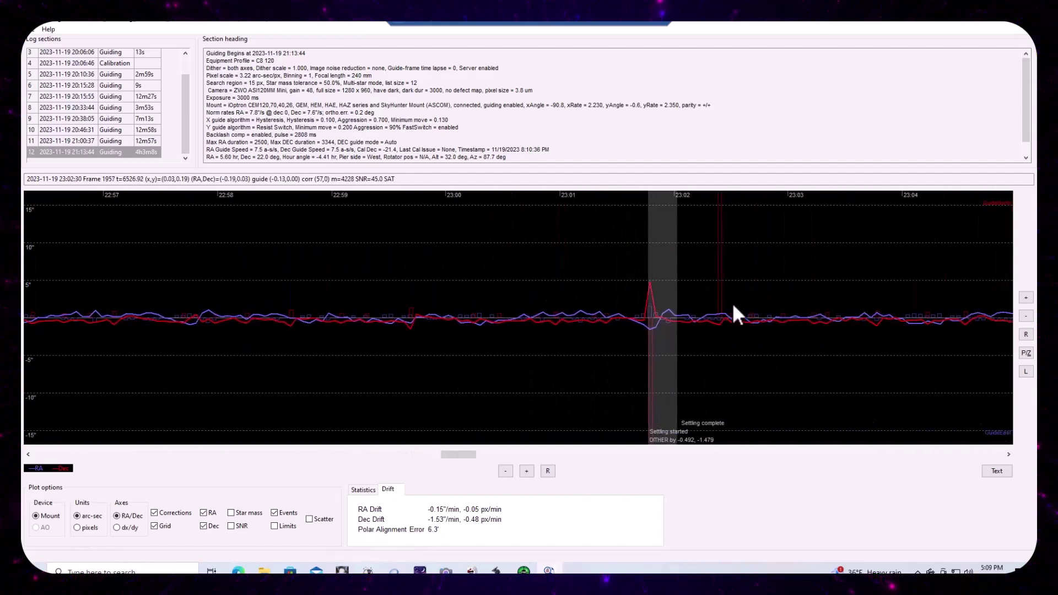
drag(909, 376, 499, 385)
drag(971, 342, 385, 377)
drag(929, 370, 502, 374)
drag(981, 378, 482, 378)
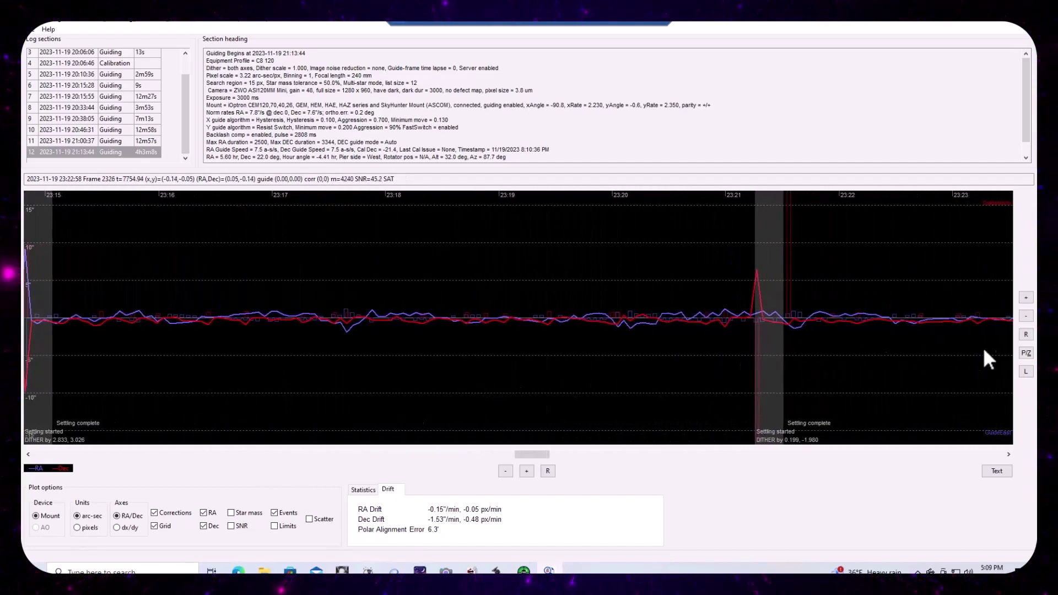
drag(995, 347, 339, 378)
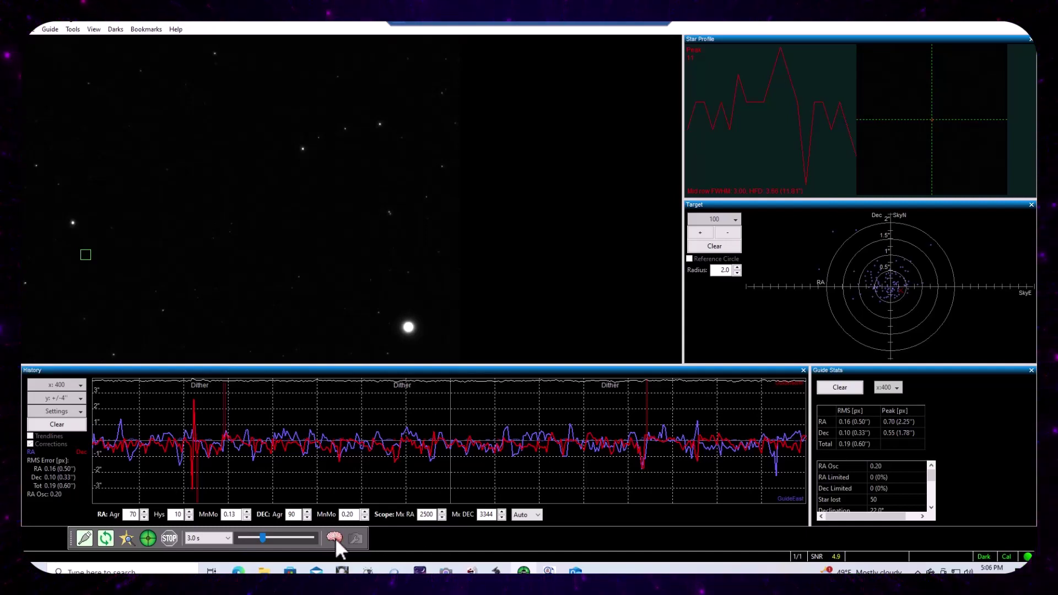
Open PHD2's Advanced Settings on the Global page, showing Random dither mode at scale 1.0.
click(48, 27)
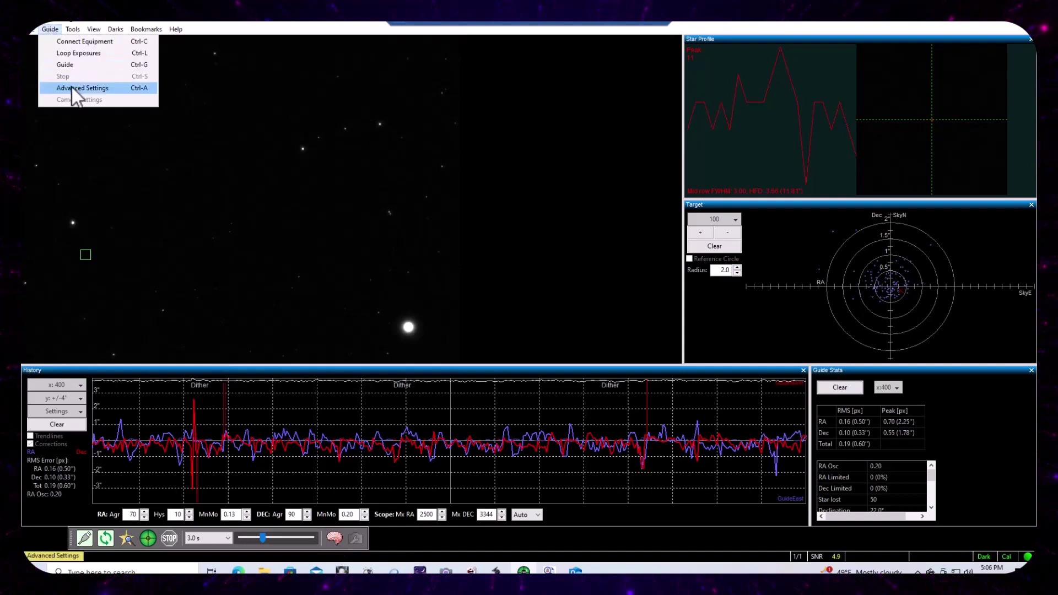
click(74, 89)
click(256, 91)
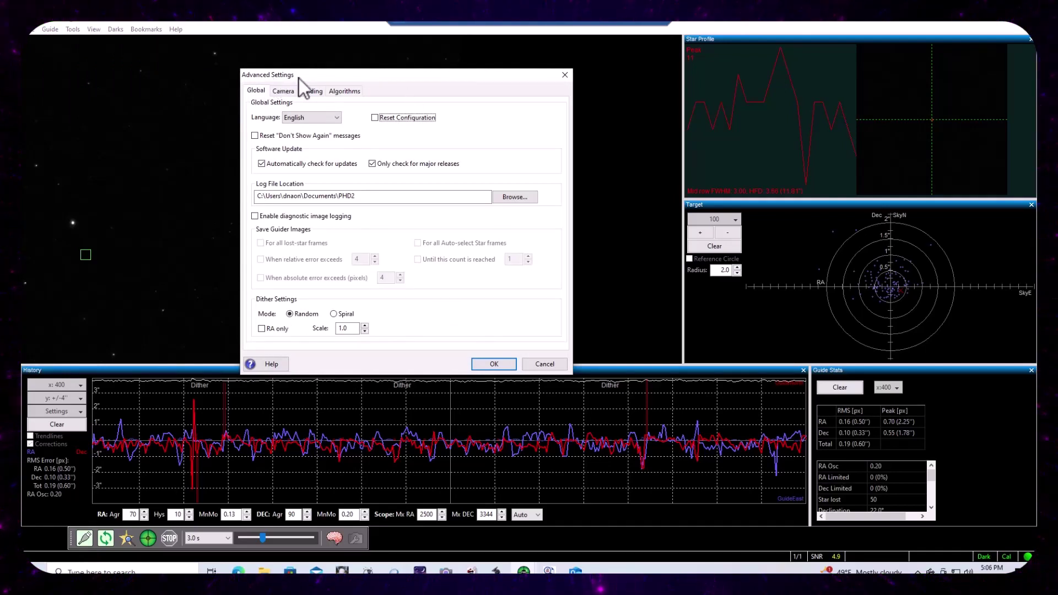
Show the Algorithms settings: Declination Resist Switch, aggressiveness 90, backlash compensation 2853.
click(345, 92)
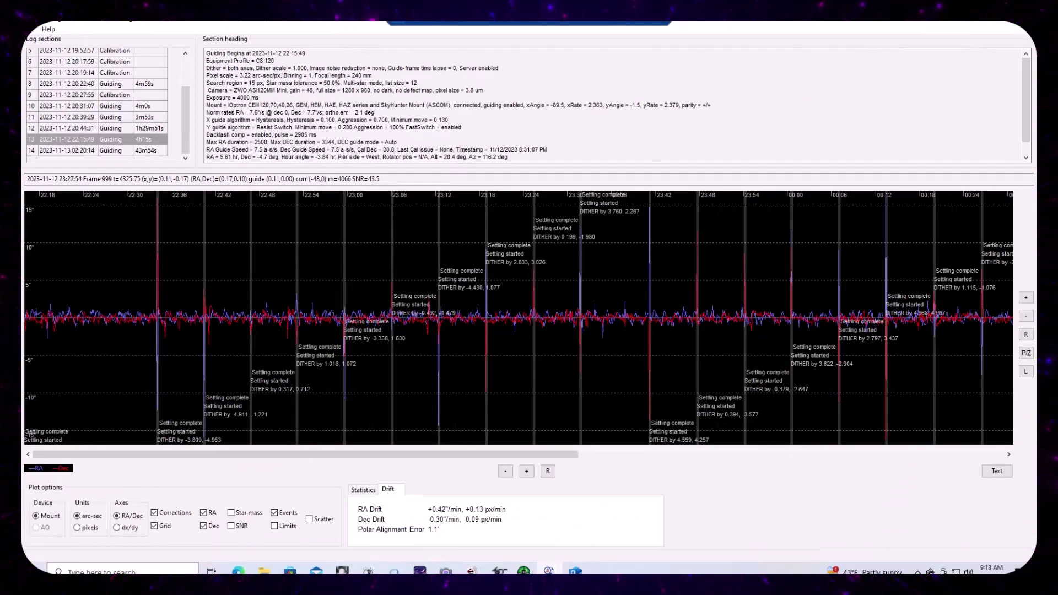
Bring up iOptron Commander's Mount Panel showing the CEM120 stopped at zero position.
click(498, 570)
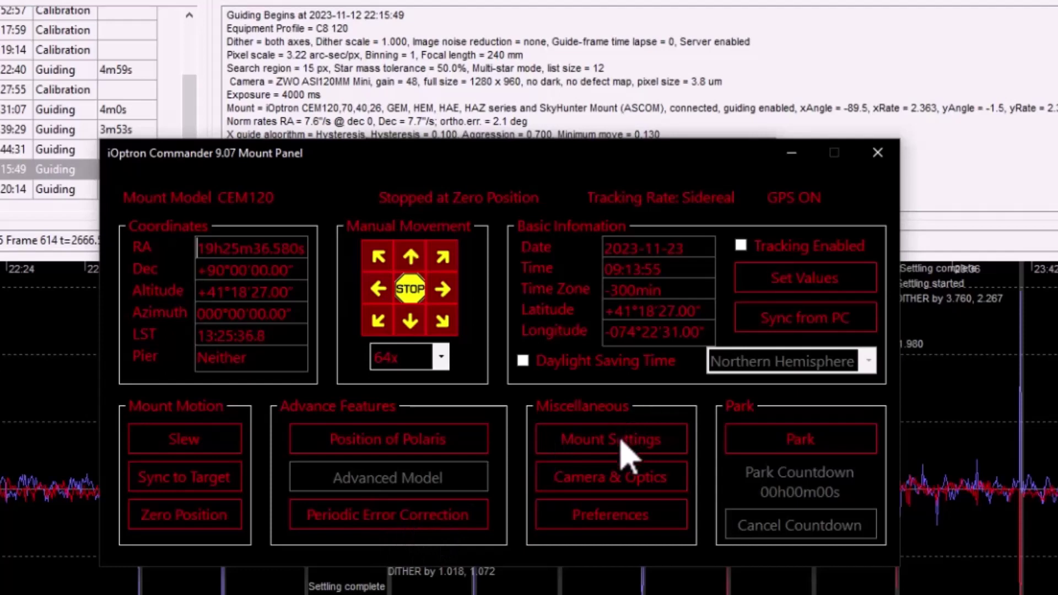
Open Mount Settings to check the 0.50× sidereal RA and Dec guiding rates, repositioning the dialog.
click(654, 451)
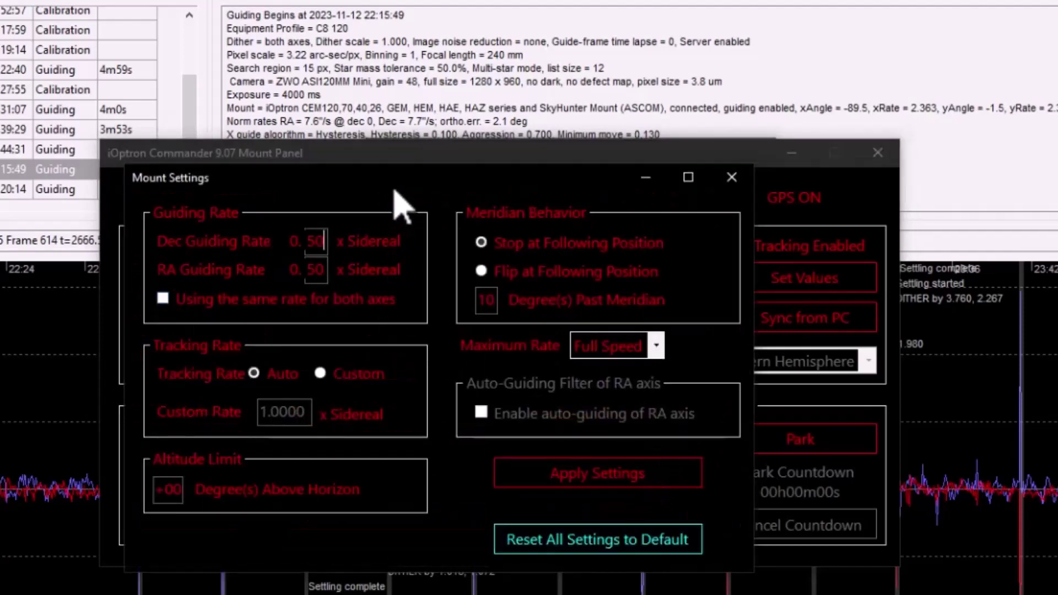
drag(405, 205, 521, 161)
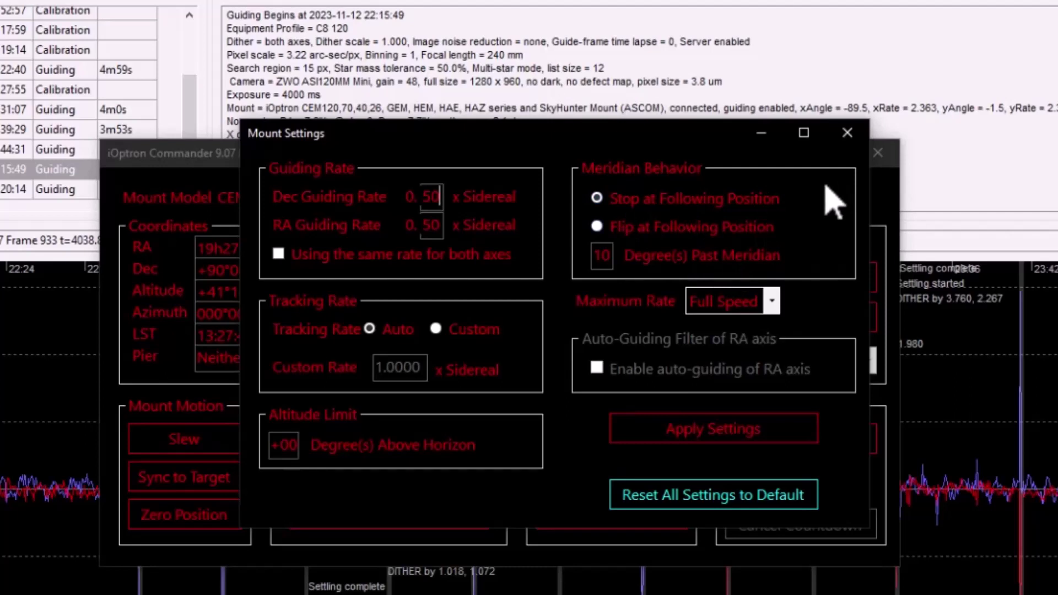
Close the mount panels, show firmware info (mainboard 210605), then bring up the CEM120 firmware PDF.
click(847, 135)
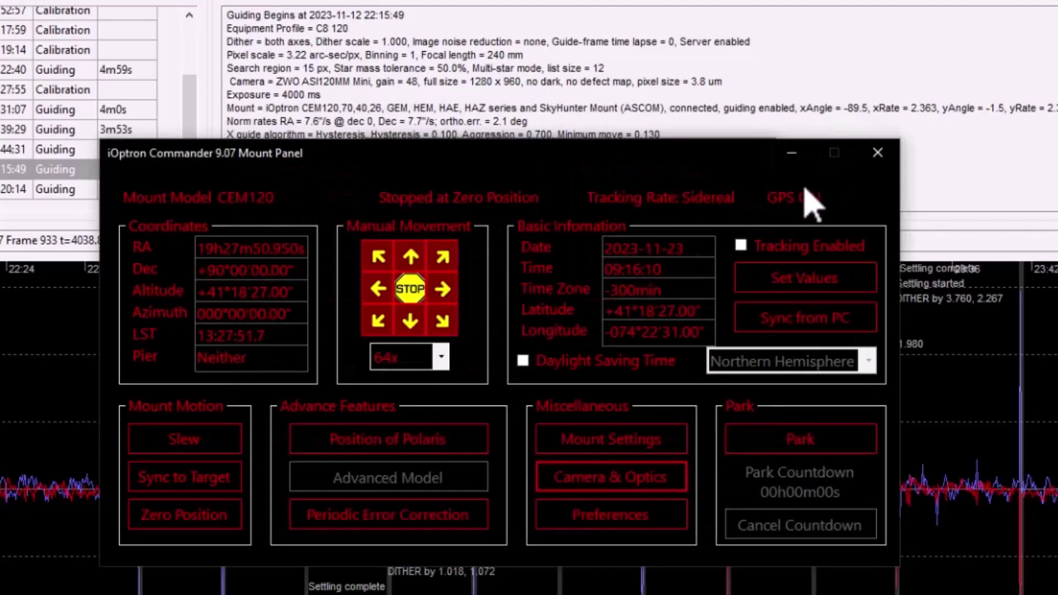
click(881, 157)
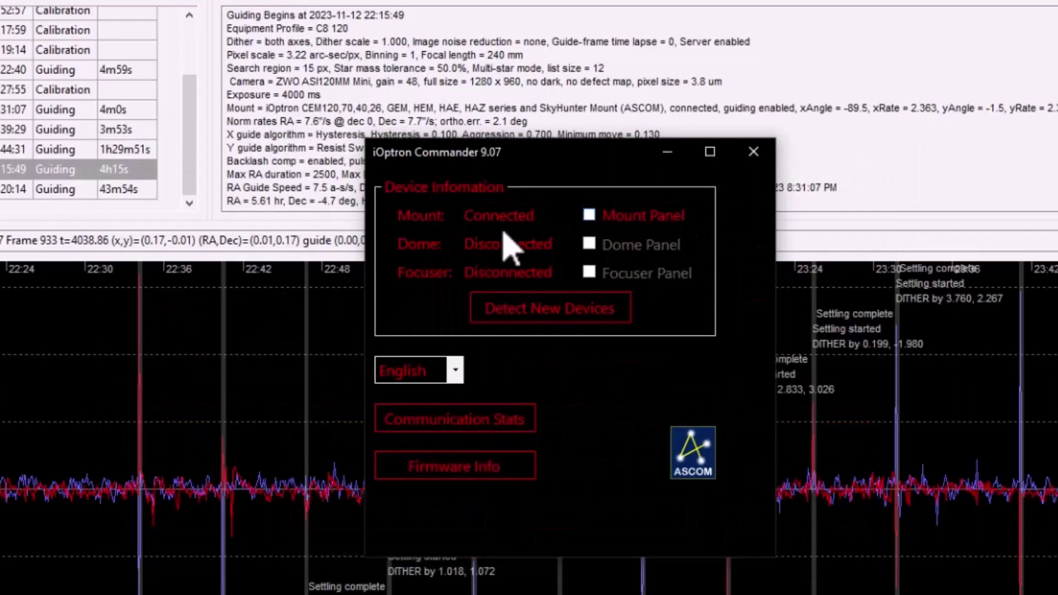
click(475, 469)
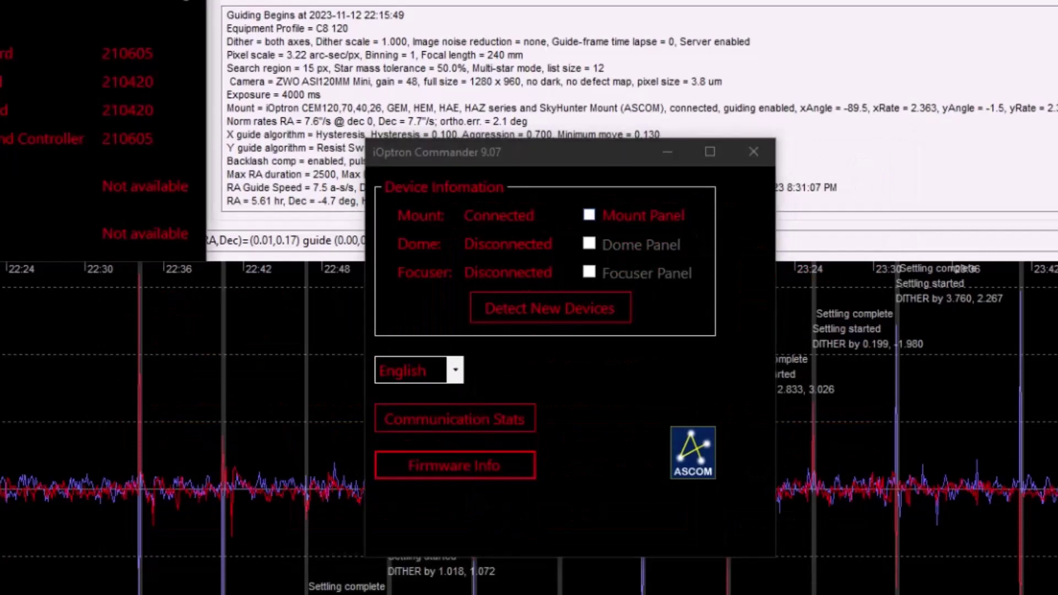
drag(88, 6, 555, 165)
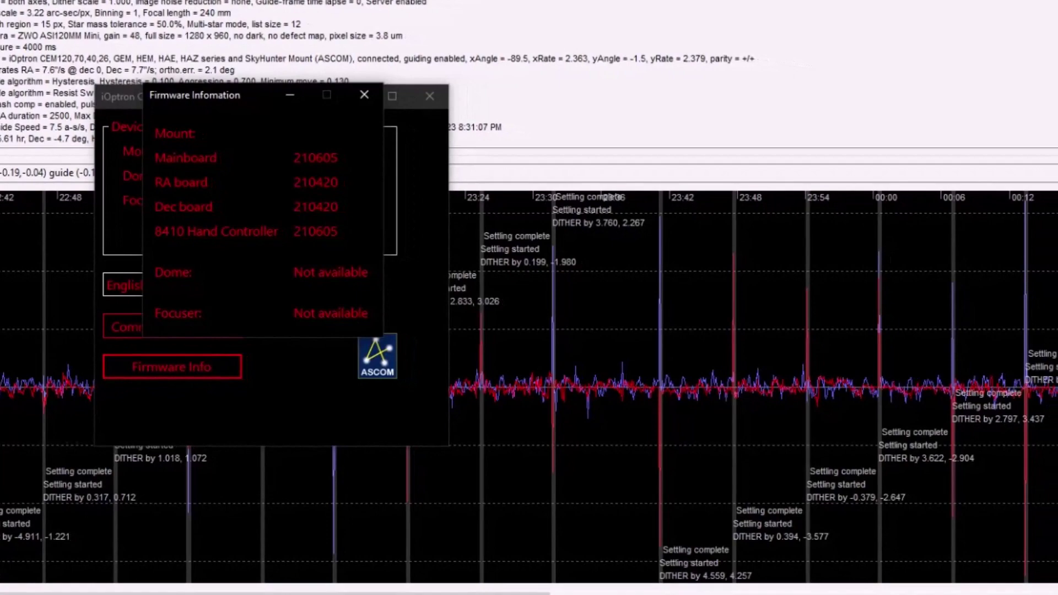
key(alt+Tab)
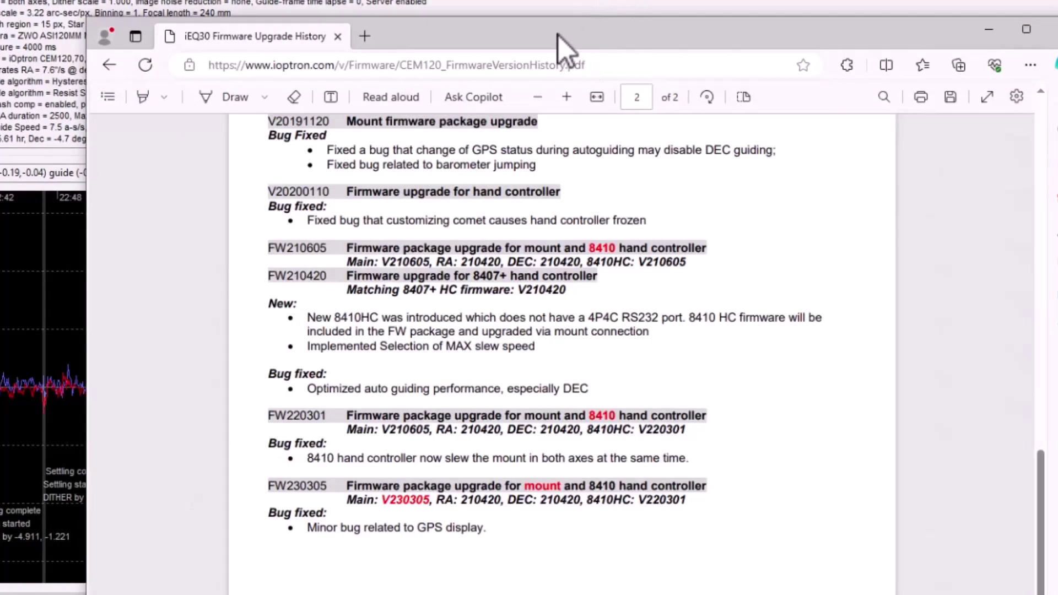
Place the firmware PDF beside the firmware info and highlight the improved DEC guiding bullet.
drag(564, 38, 756, 2)
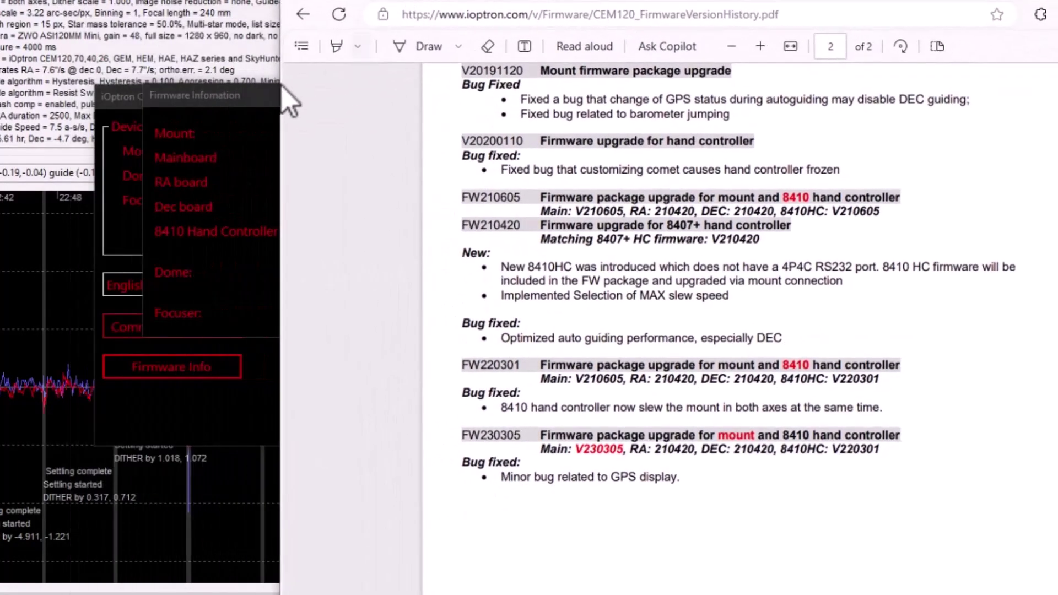
drag(226, 113, 267, 40)
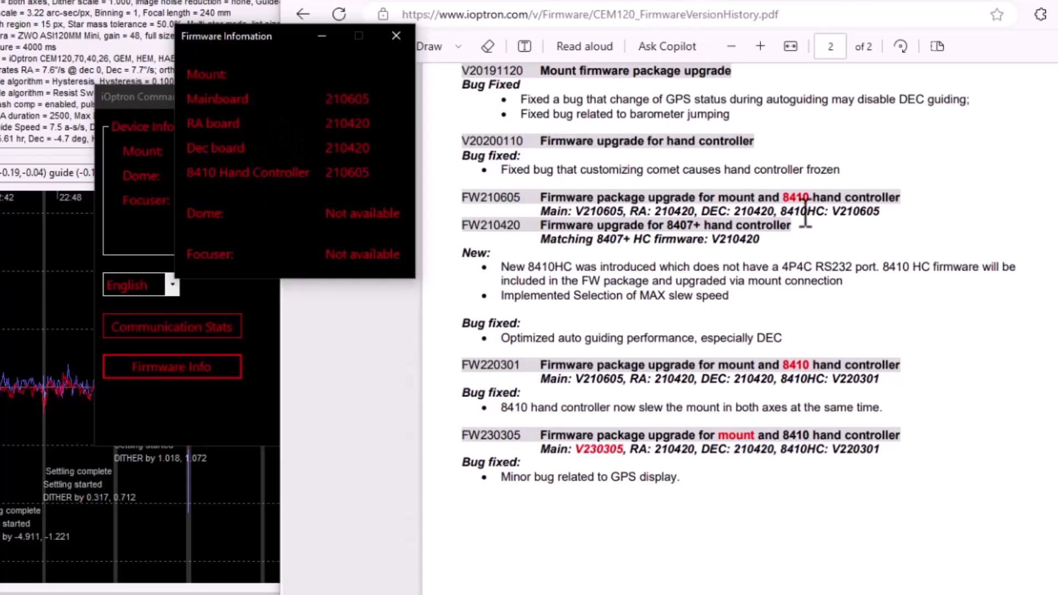
scroll(731, 228, up, 3)
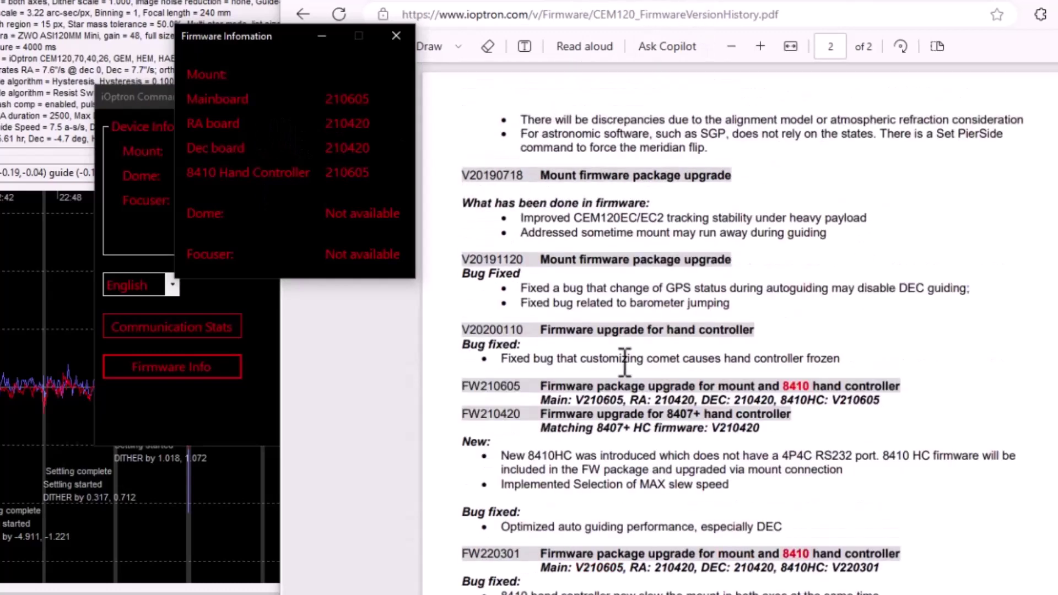
scroll(614, 379, down, 2)
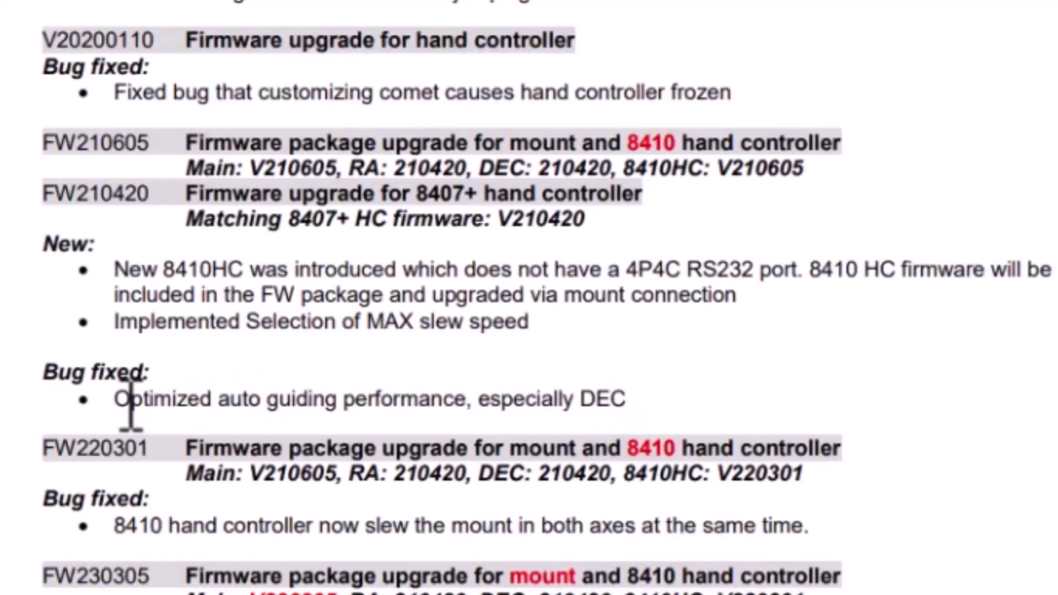
drag(117, 399, 641, 386)
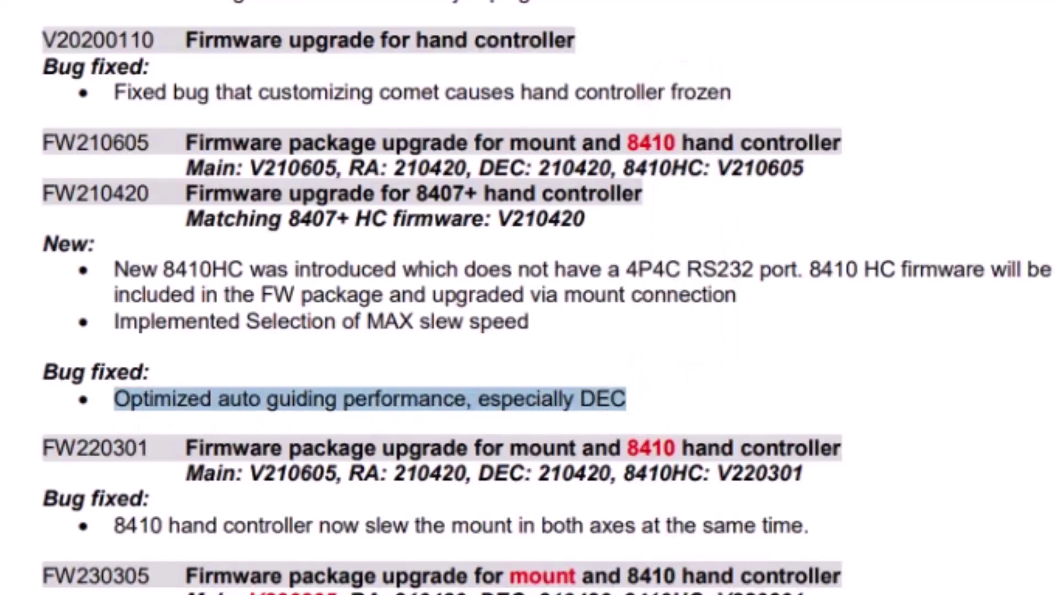
click(822, 389)
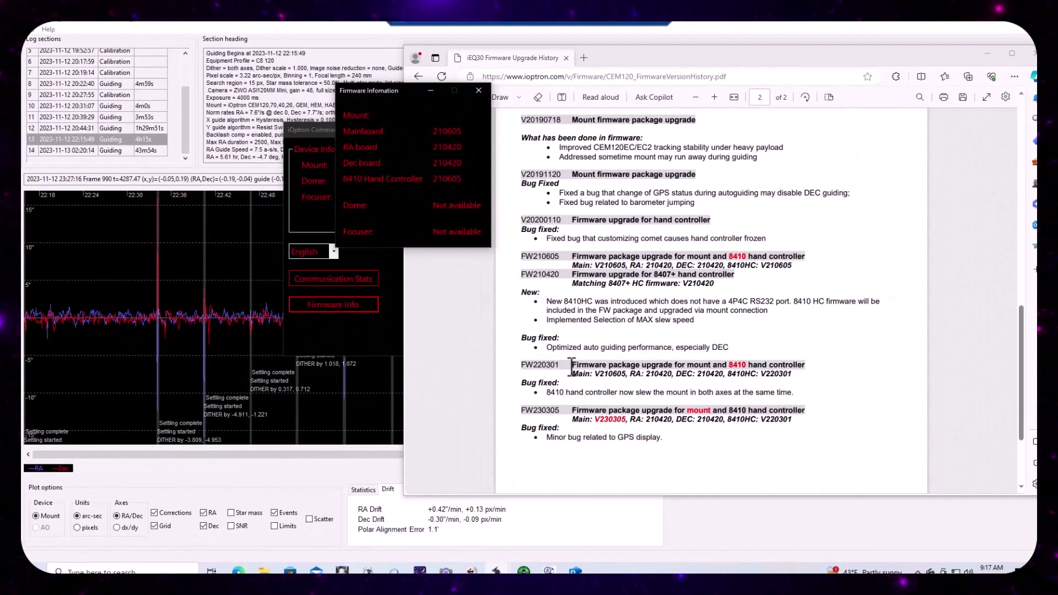
Bring the firmware history PDF in front of the firmware info and shift it left over the guide log.
scroll(585, 369, down, 1)
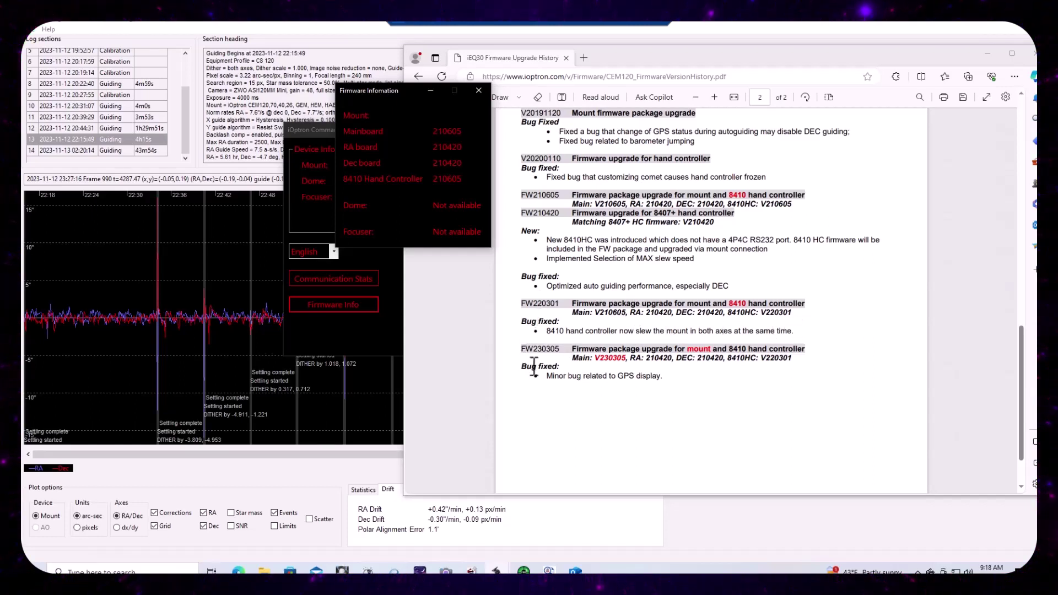
click(607, 361)
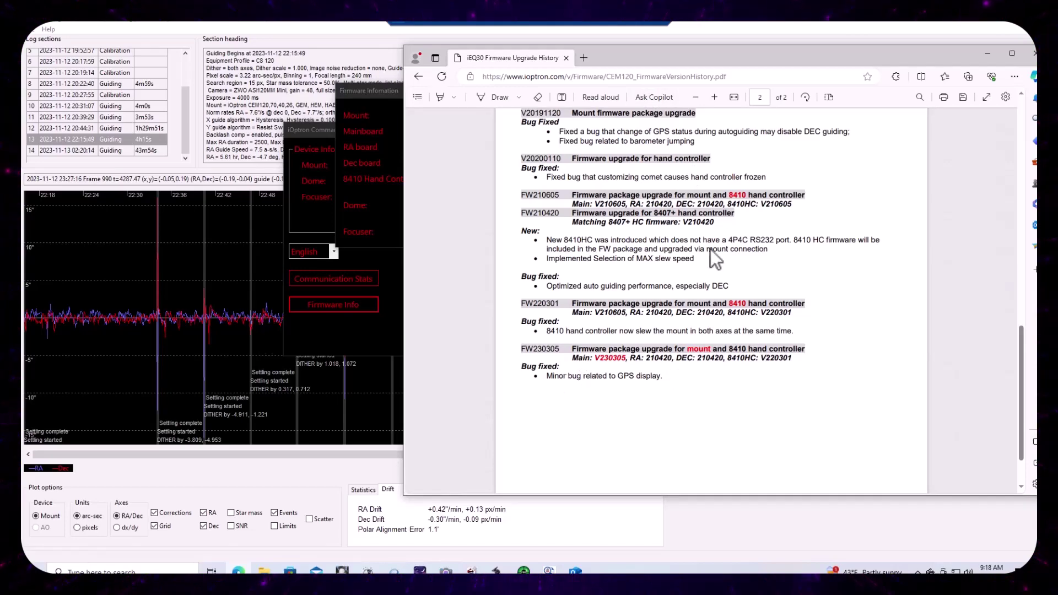
mouse_move(663, 56)
mouse_down()
mouse_move(677, 64)
mouse_move(719, 44)
mouse_move(663, 68)
mouse_up()
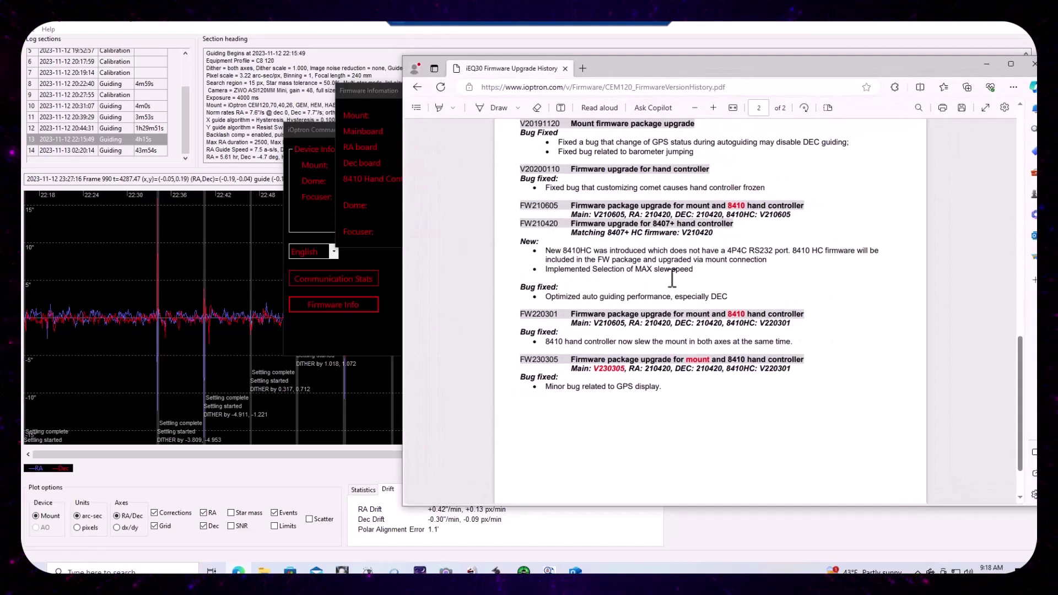
scroll(603, 258, up, 1)
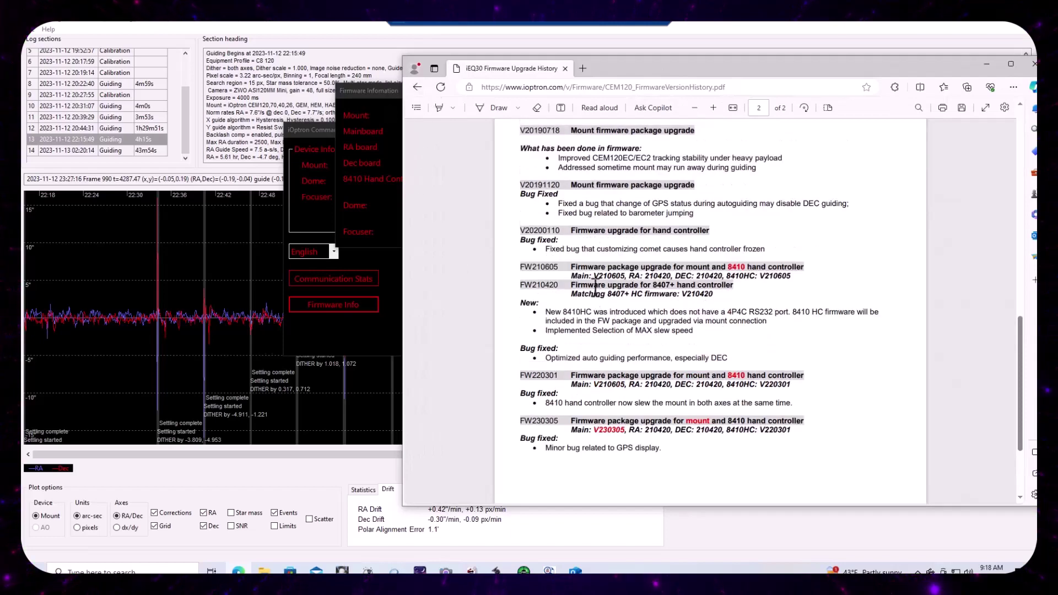
drag(785, 65, 649, 89)
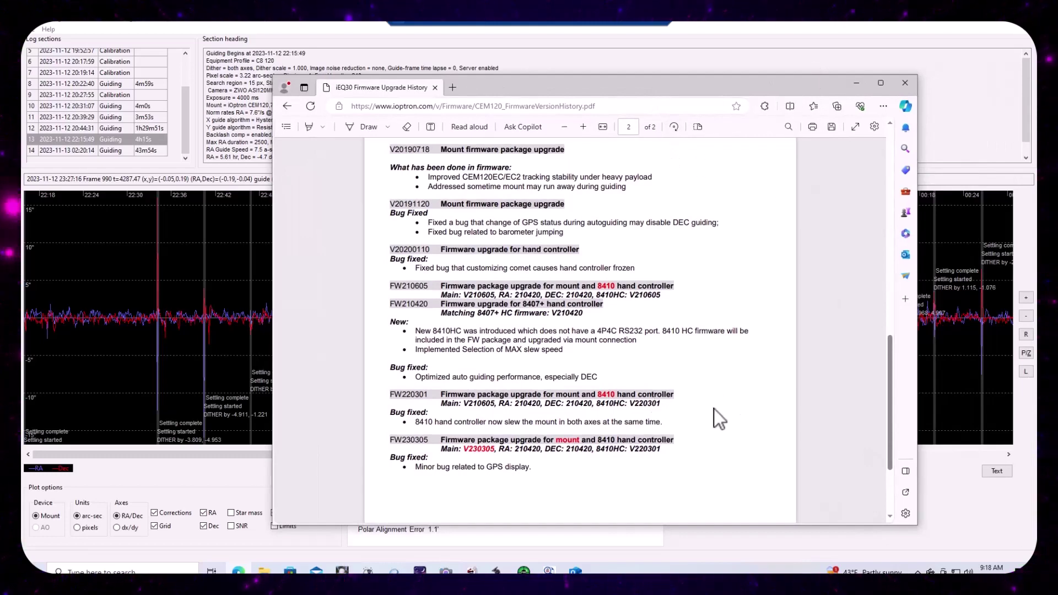
Return to the 4h15s 22:15:49 guiding section in PHD2 Log Viewer's Log sections list.
scroll(631, 406, down, 1)
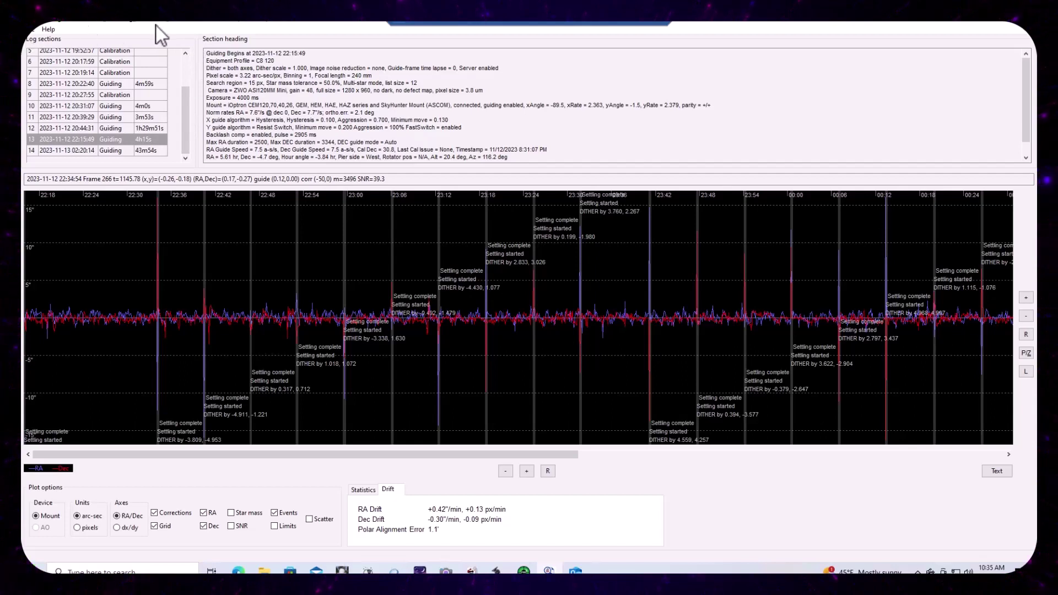
Review the 17:57:52 calibration, then the 20:27:55 calibration run, and open the File menu for another log.
click(185, 61)
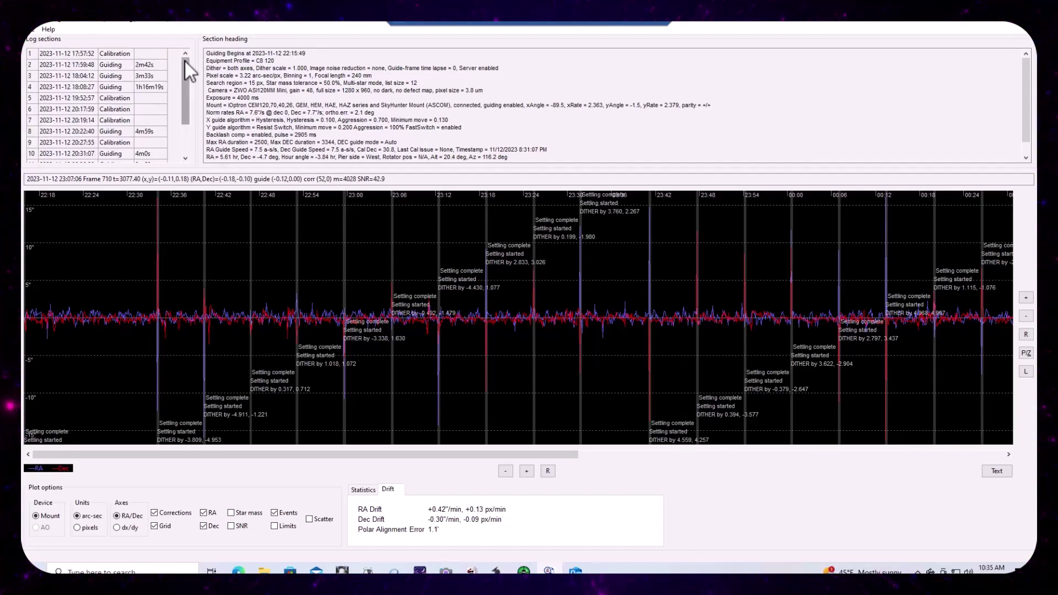
click(122, 56)
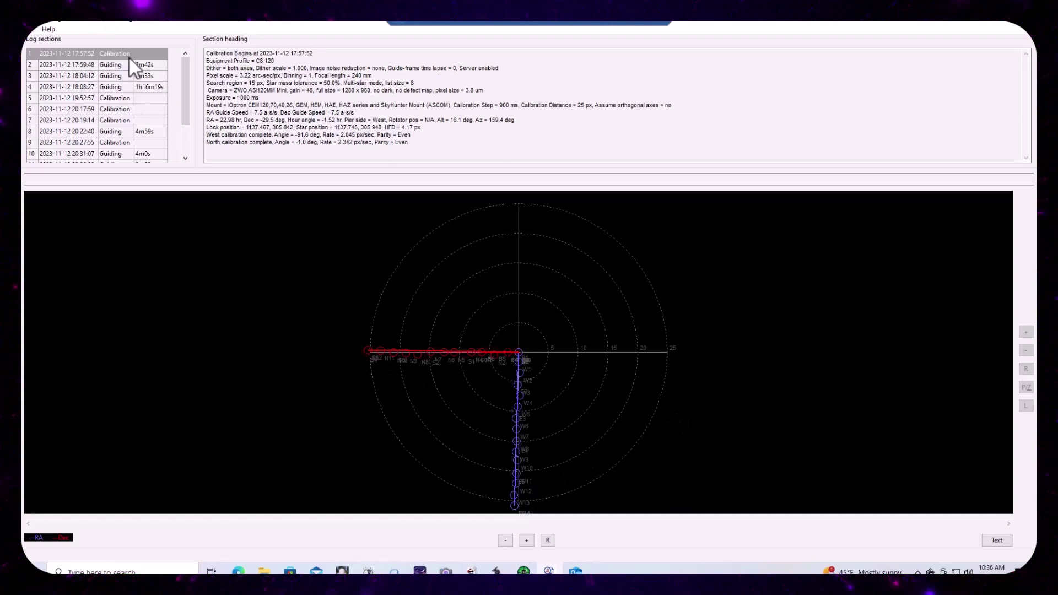
scroll(143, 81, down, 2)
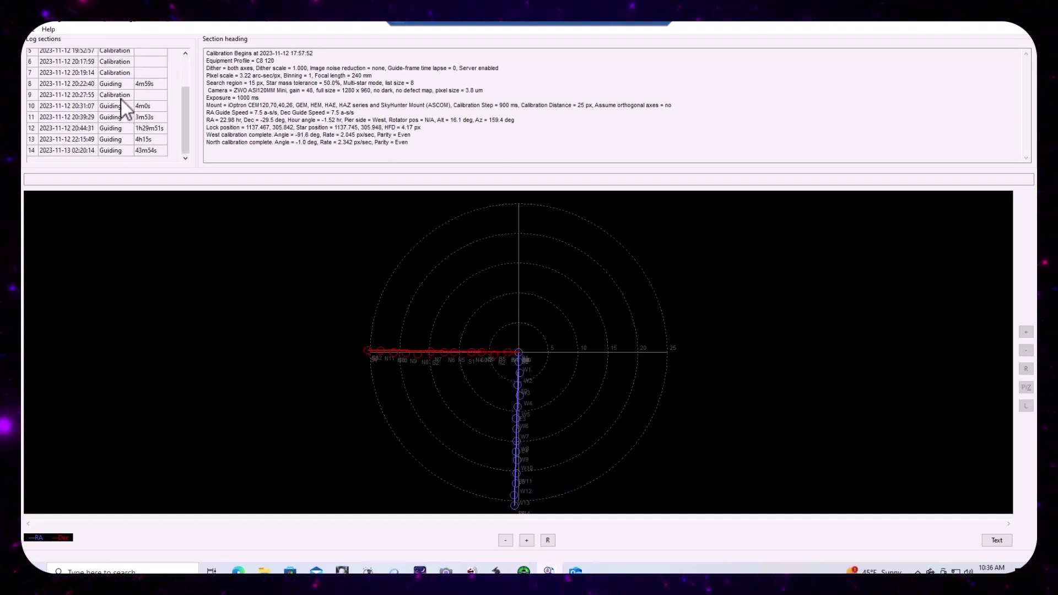
scroll(149, 70, up, 1)
scroll(140, 83, down, 1)
click(115, 97)
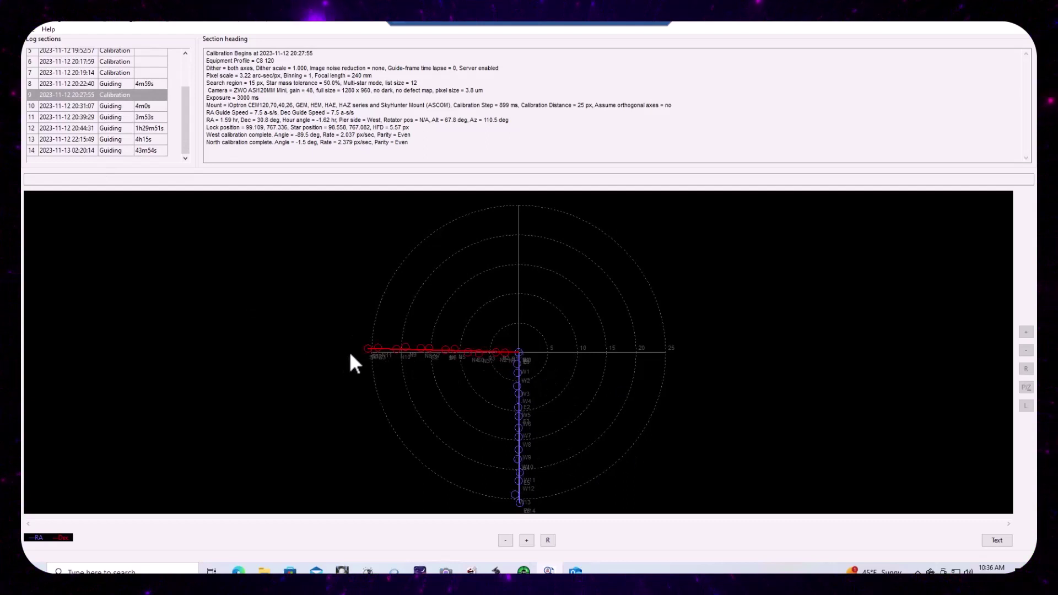
click(36, 29)
Load the 2023-11-19 guide log and display its 20:06:46 calibration section, then reopen the log dialog.
click(44, 41)
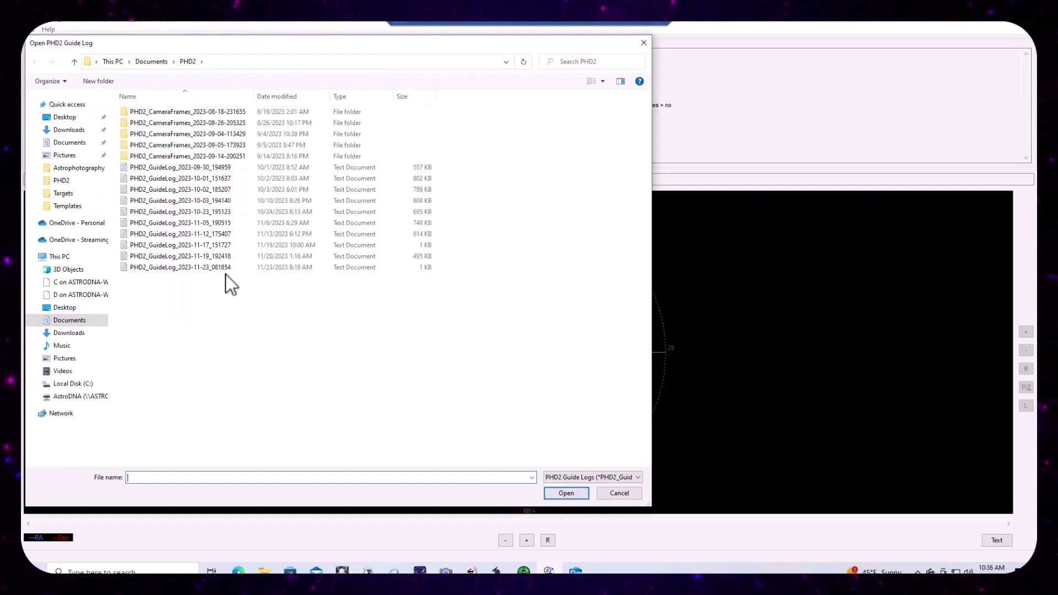
double_click(210, 259)
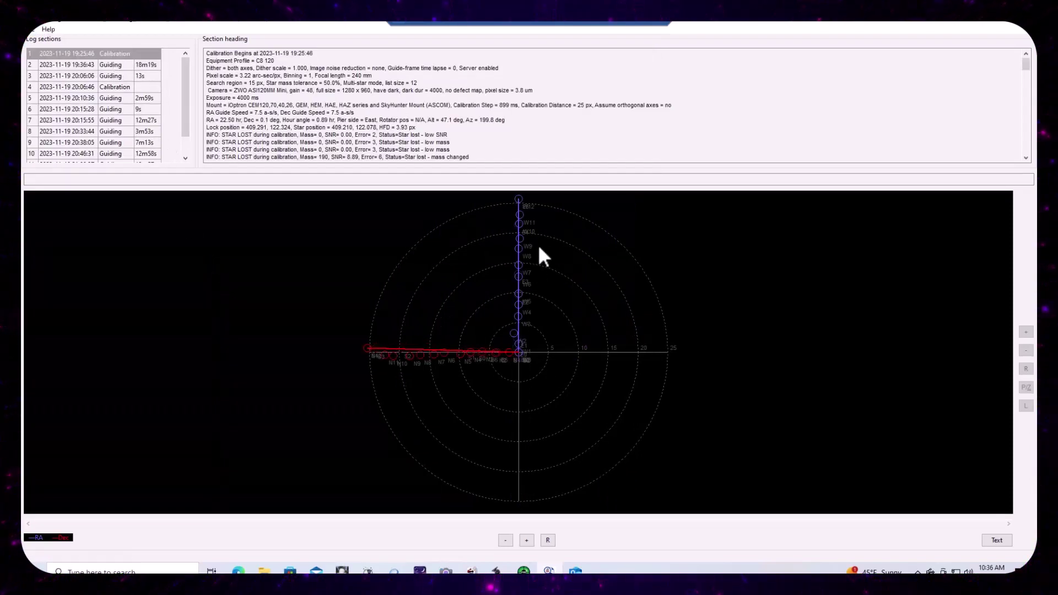
click(113, 87)
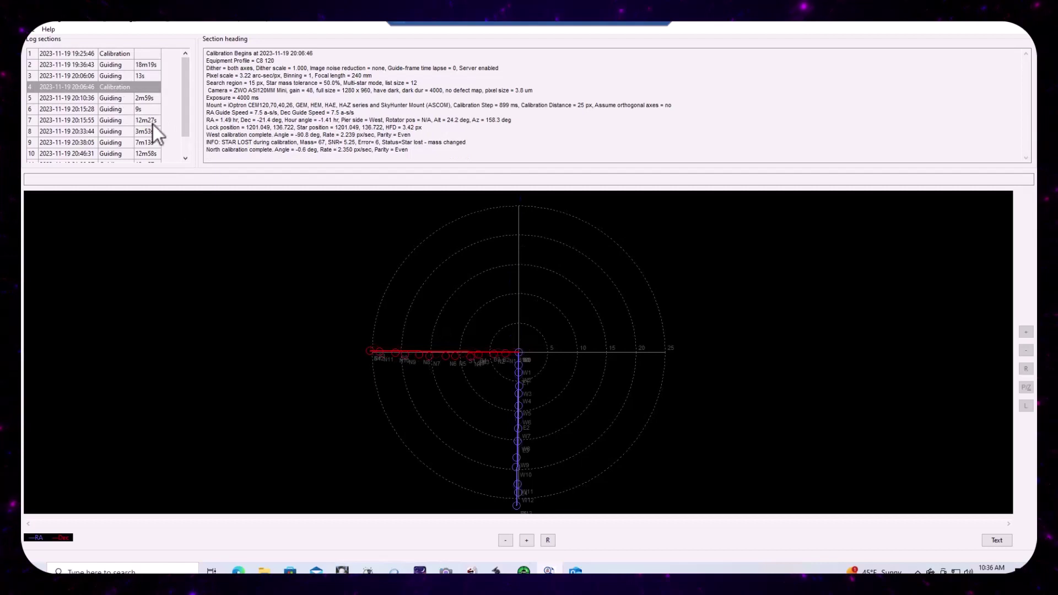
click(33, 32)
Load the 2023-11-12 guide log and show its 18:08:27 guiding session graph.
click(53, 44)
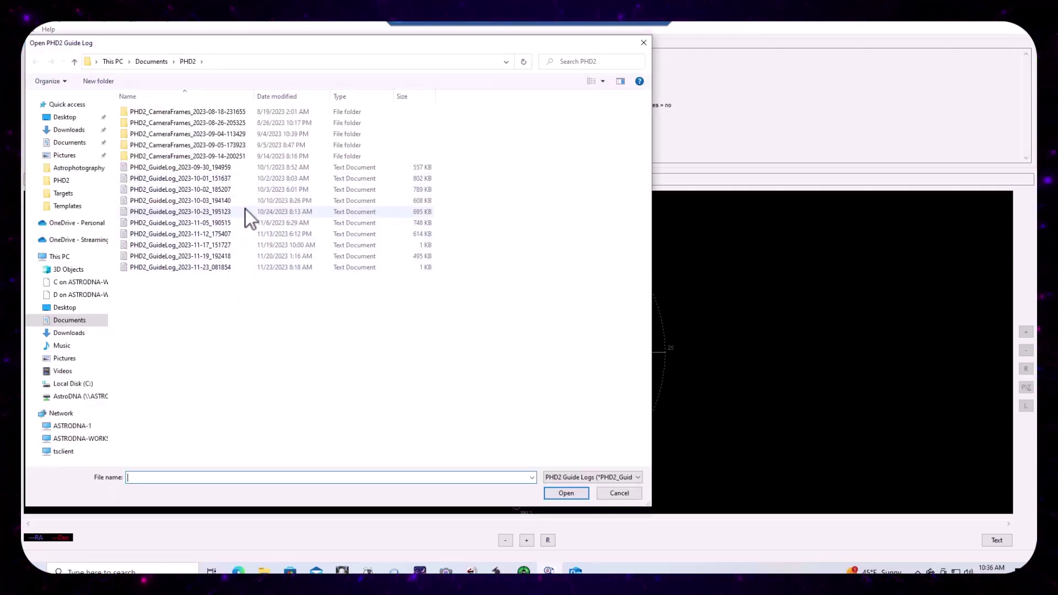
double_click(236, 233)
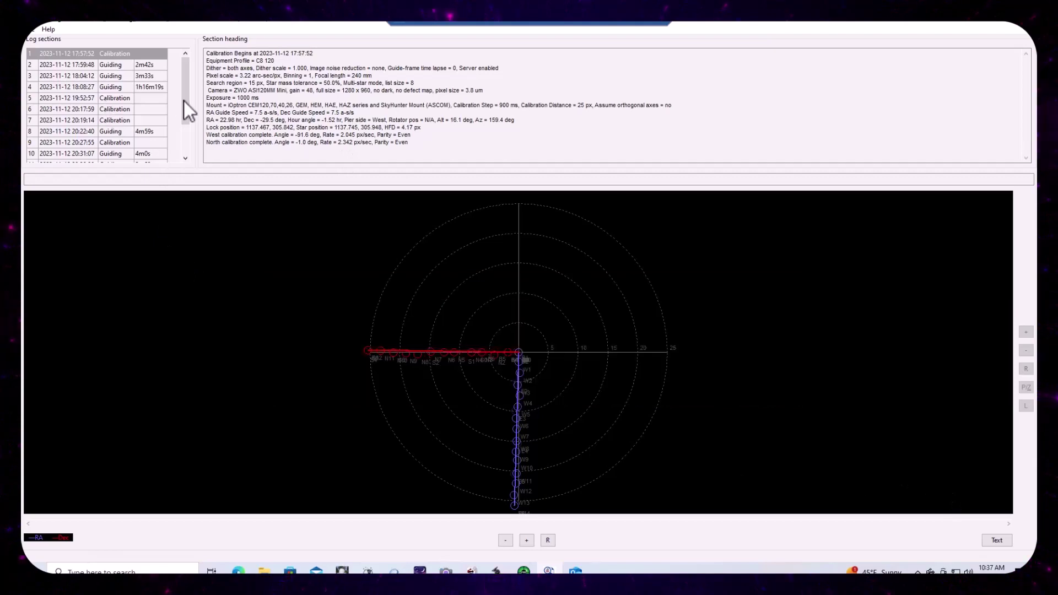
click(117, 87)
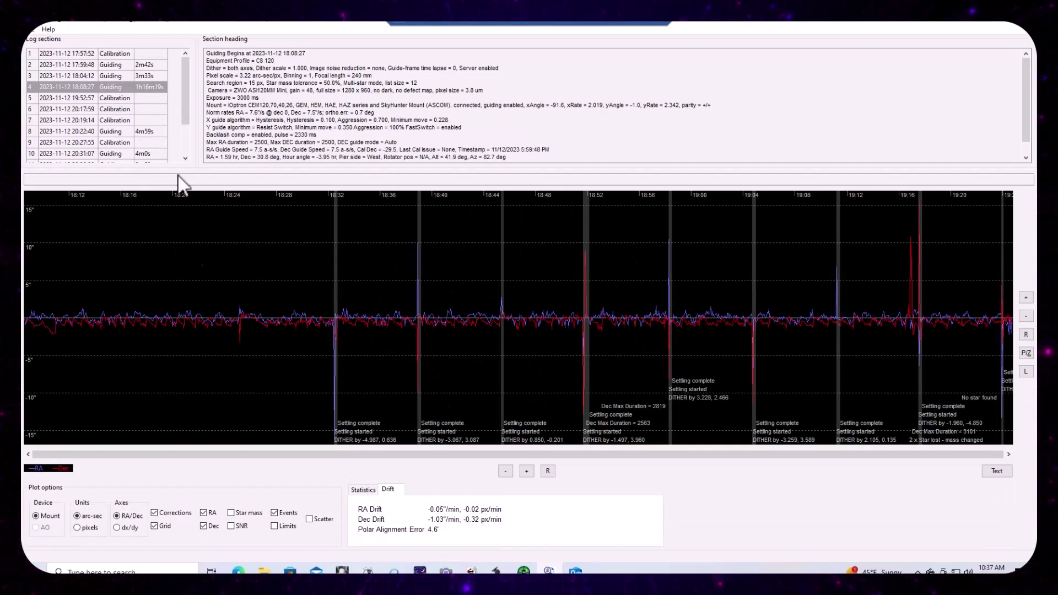
Read the drift figures, noting the 4.6′ polar error, then view the longer 22:15:49 session's drift.
click(388, 491)
double_click(433, 530)
mouse_move(524, 570)
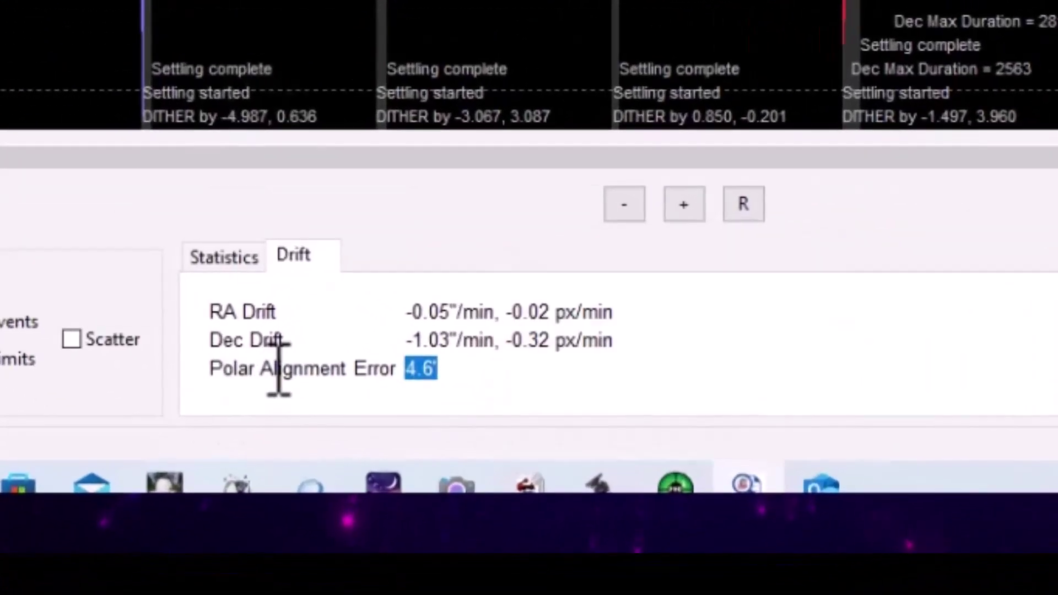
click(382, 529)
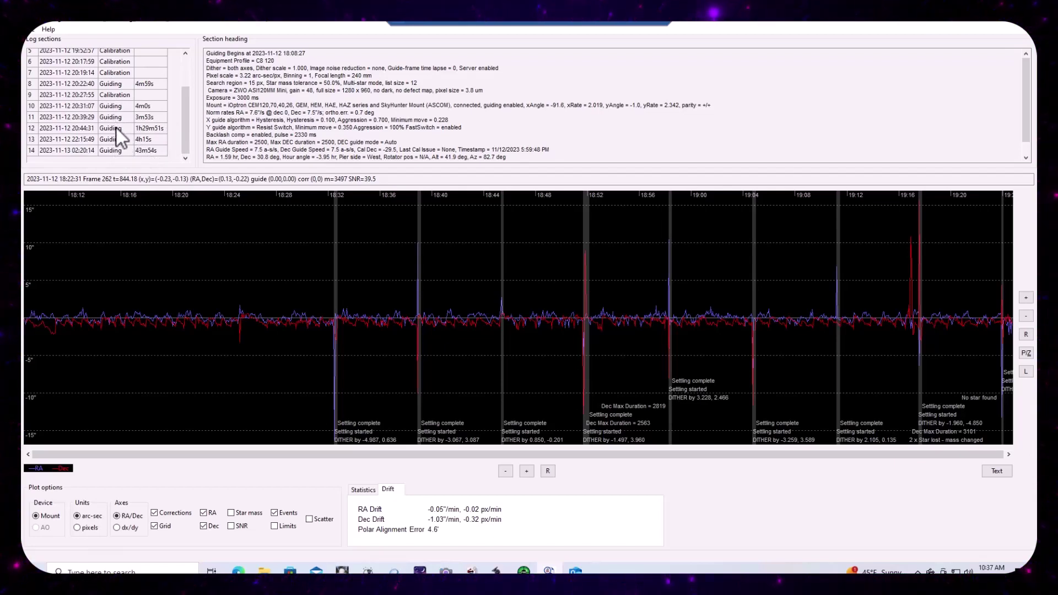
click(116, 128)
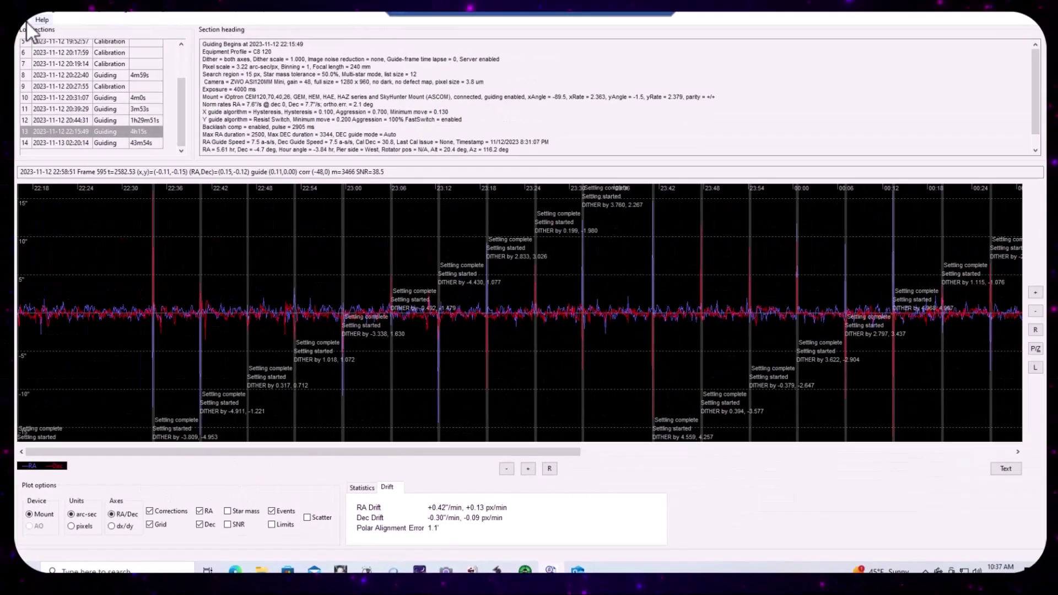
Reload PHD2_GuideLog_2023-11-19_192418, check the 21:13:44 guiding session, then show the 20:06:46 calibration.
click(33, 30)
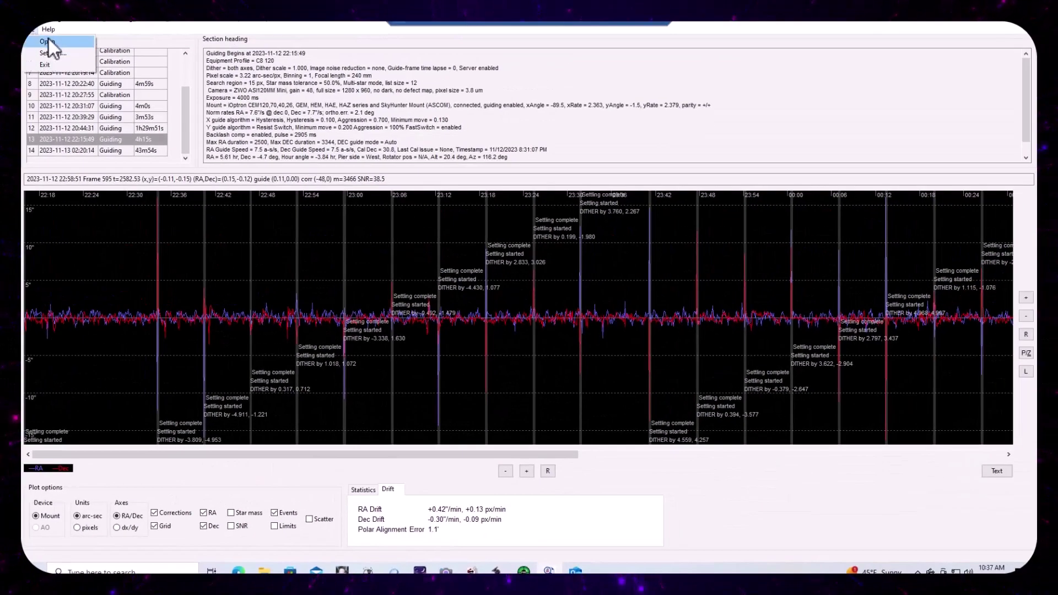
click(48, 40)
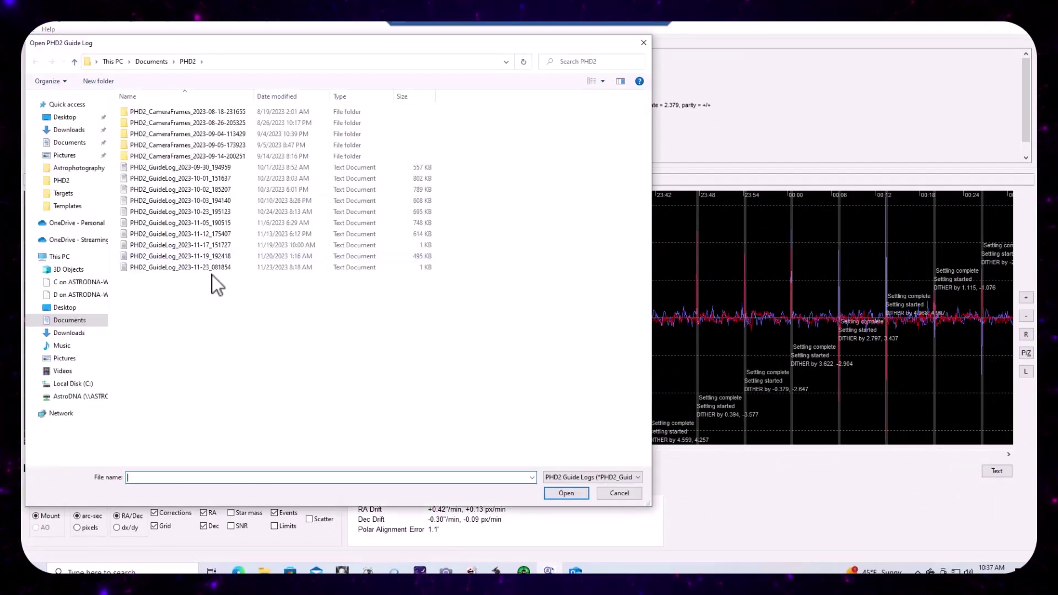
double_click(217, 257)
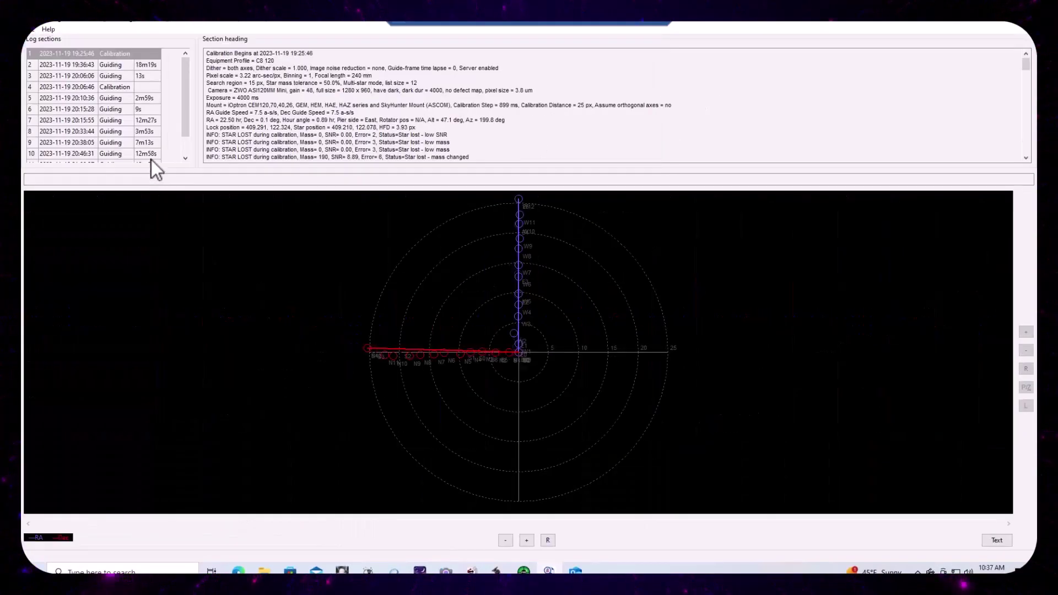
scroll(151, 157, down, 1)
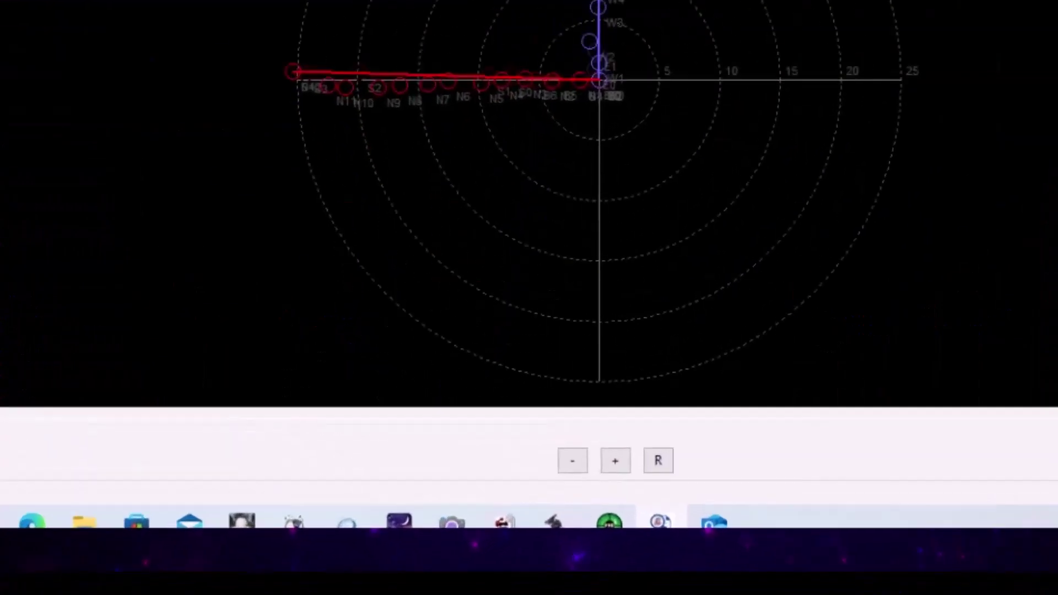
click(147, 157)
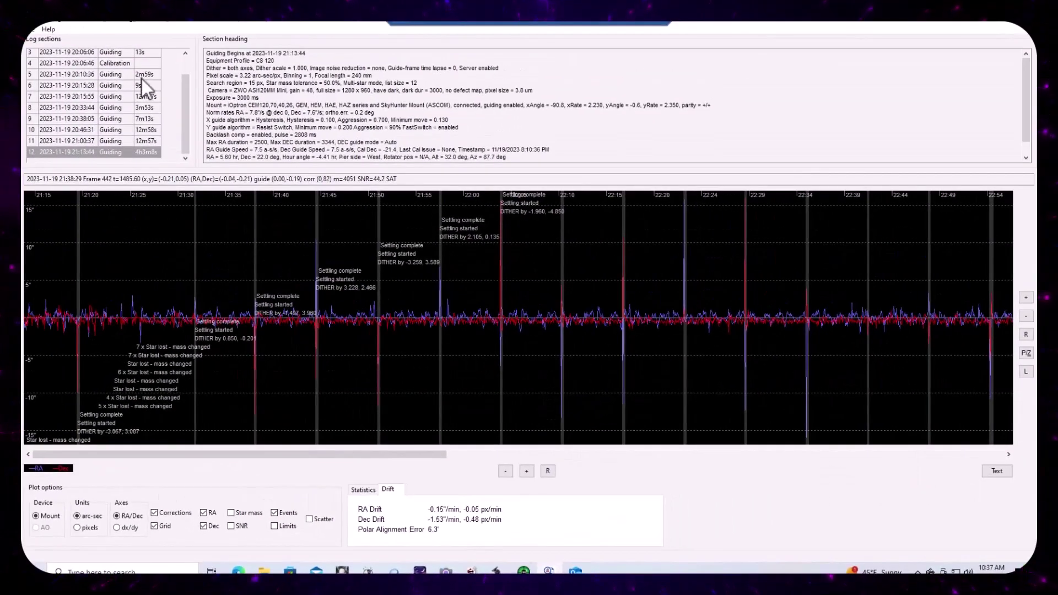
click(119, 63)
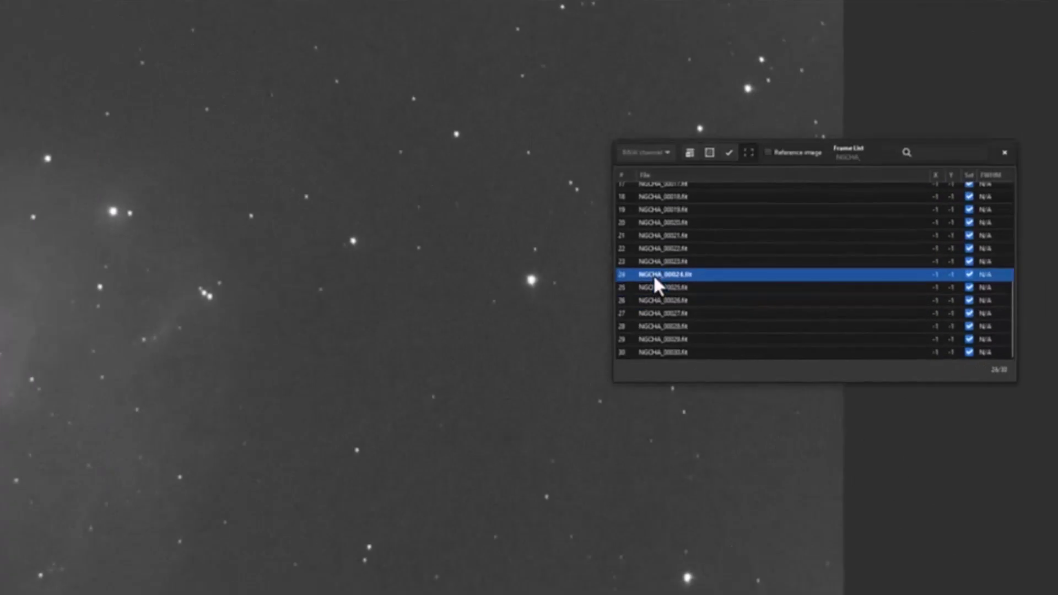
Compare star shapes across NGCHA subframes 23, 24 and 25, ending on NGCHA_00024.fit.
click(652, 263)
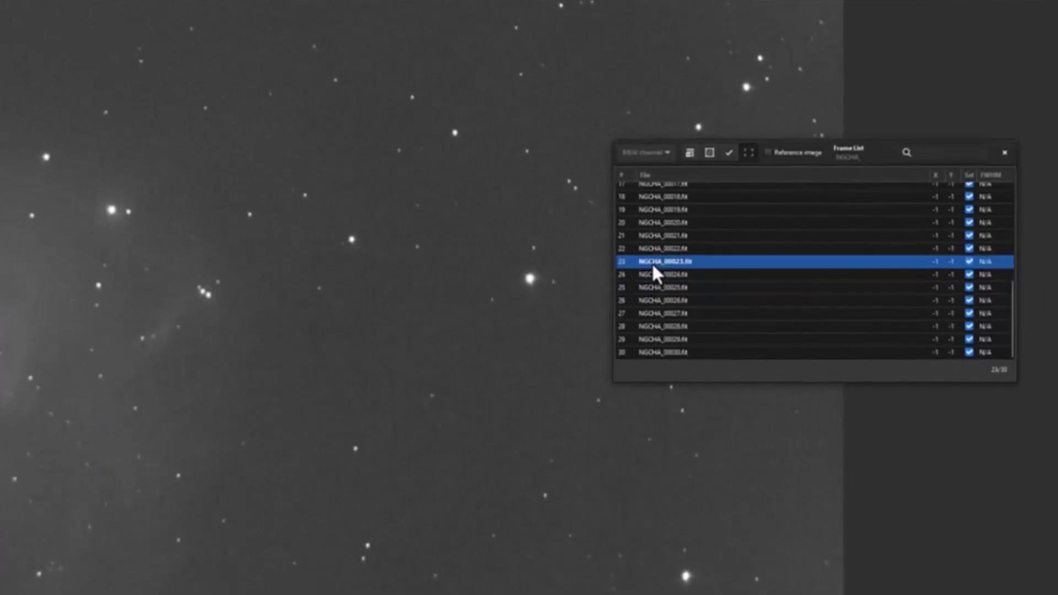
click(652, 287)
click(652, 275)
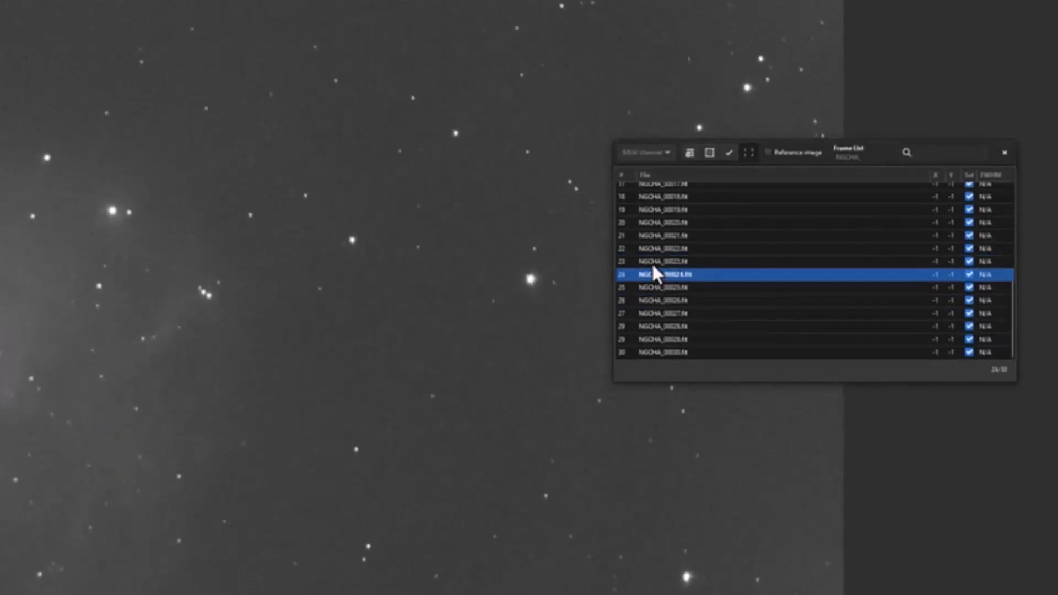